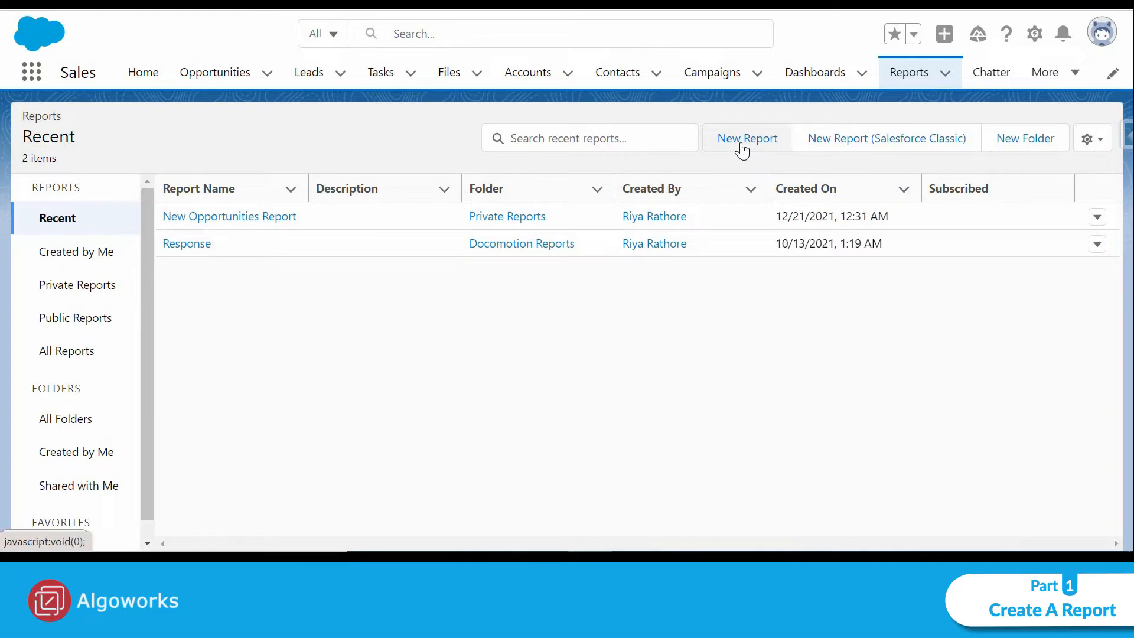
Create a new report using the Leads report type from the Leads category
click(742, 148)
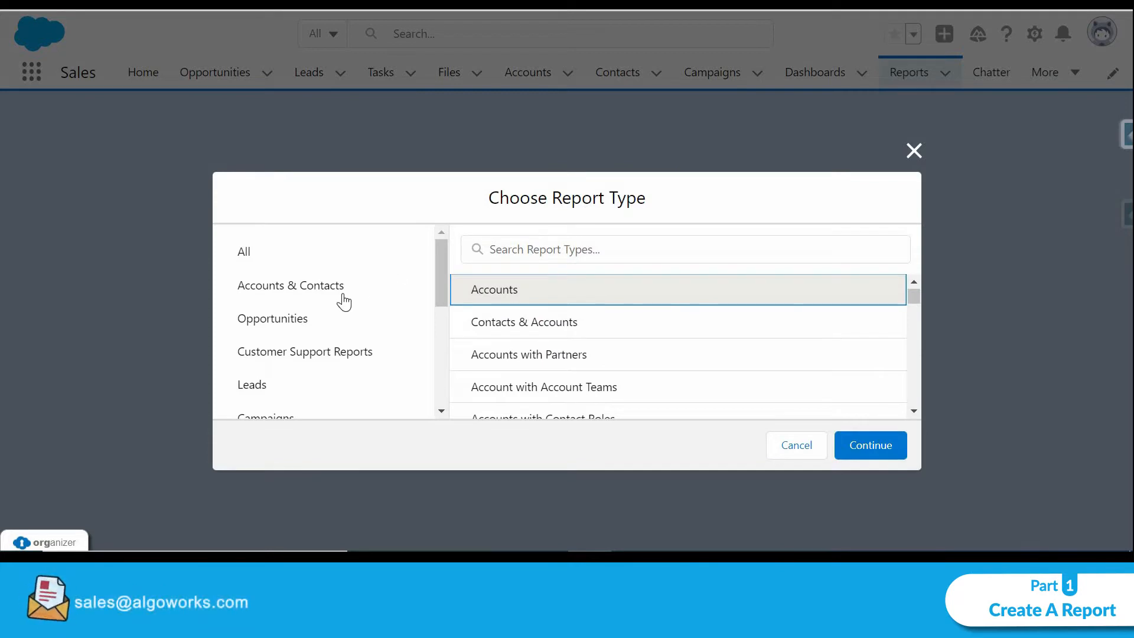
scroll(332, 308, down, 1)
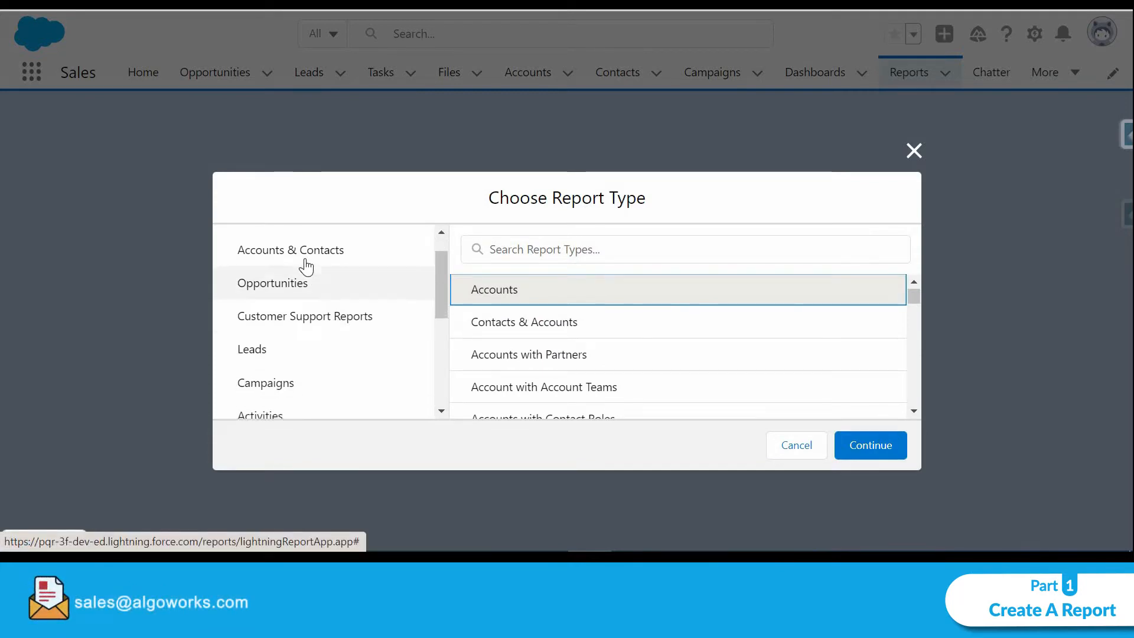
scroll(306, 300, down, 3)
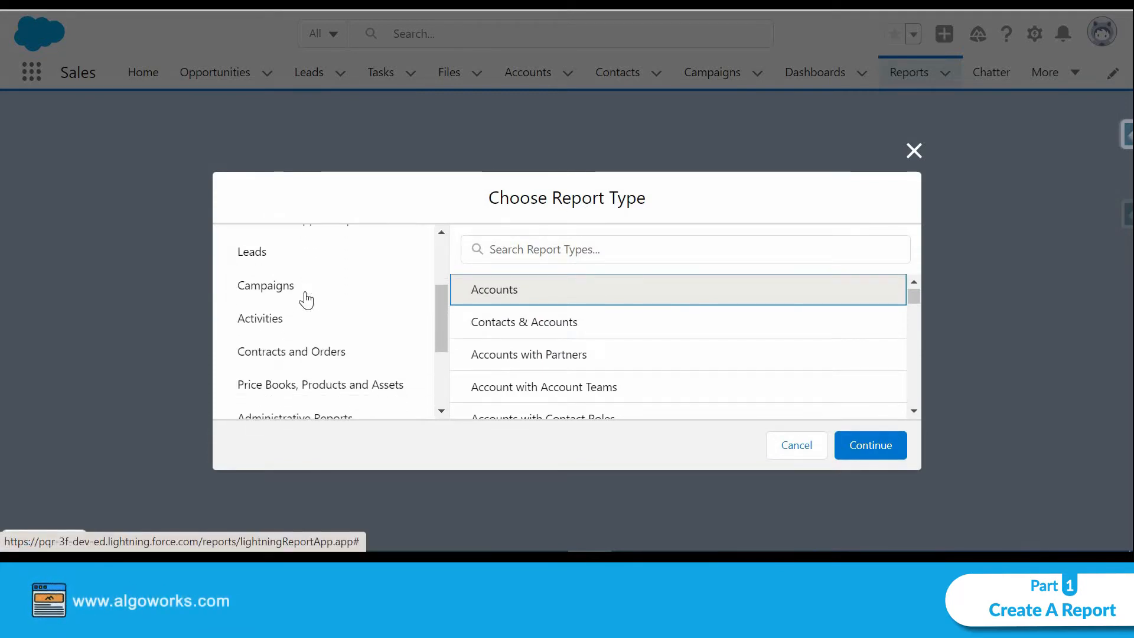
scroll(307, 283, down, 5)
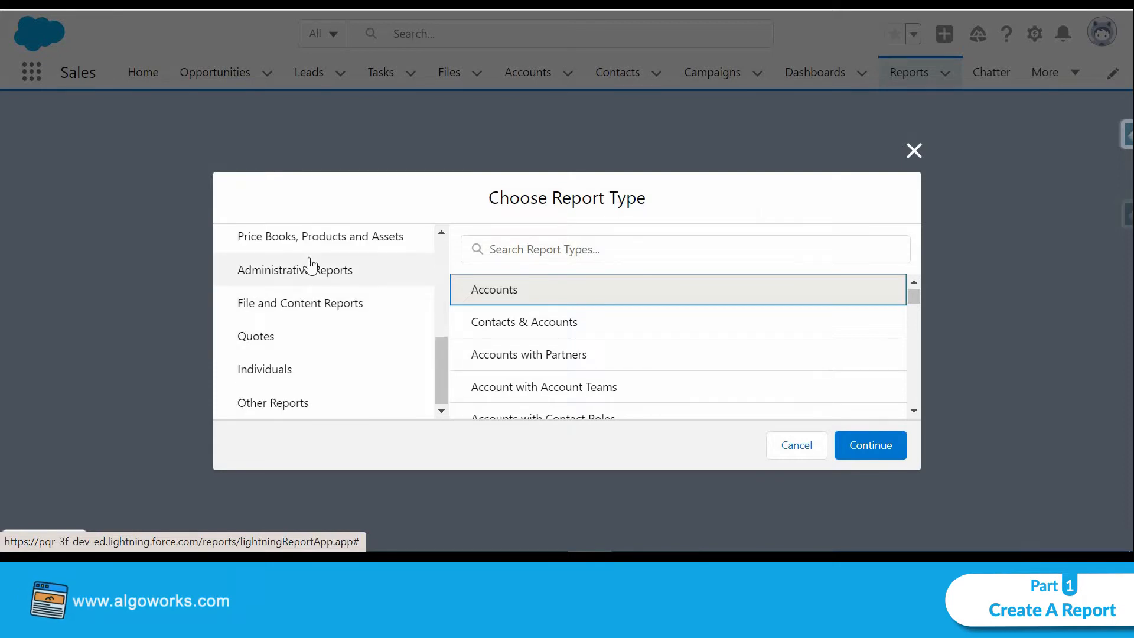
scroll(311, 265, up, 1)
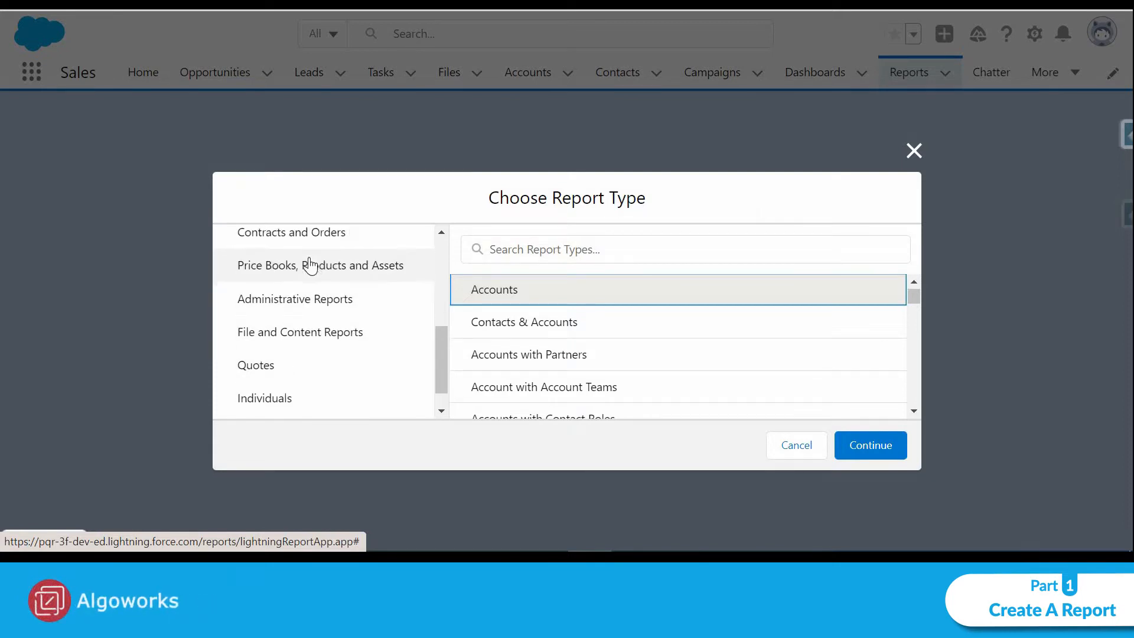
scroll(310, 265, up, 1)
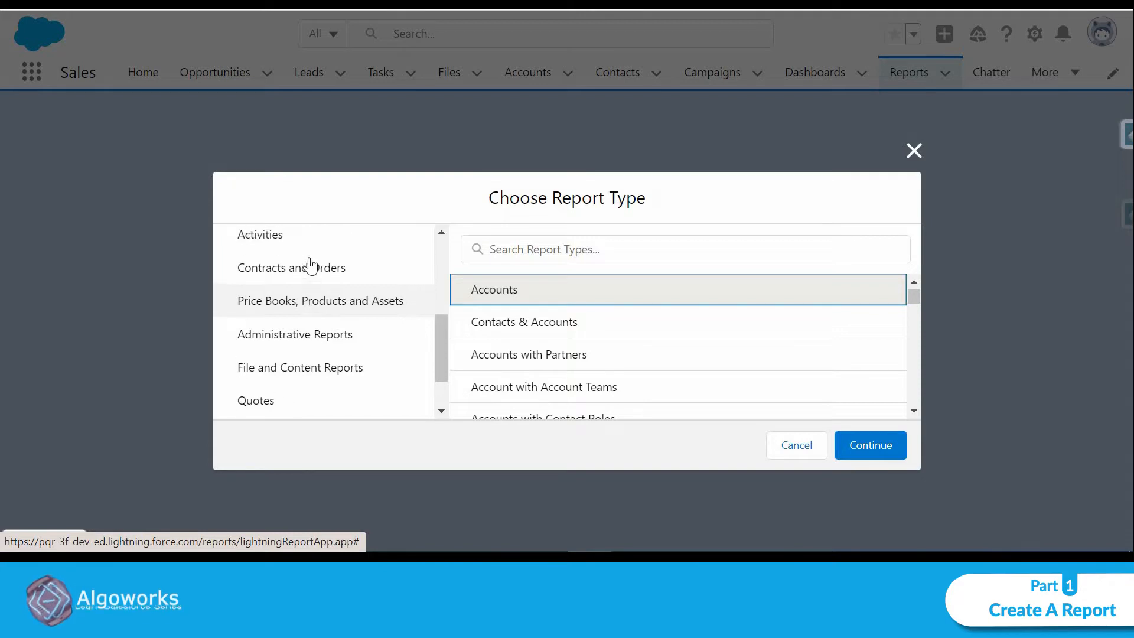
scroll(309, 261, up, 2)
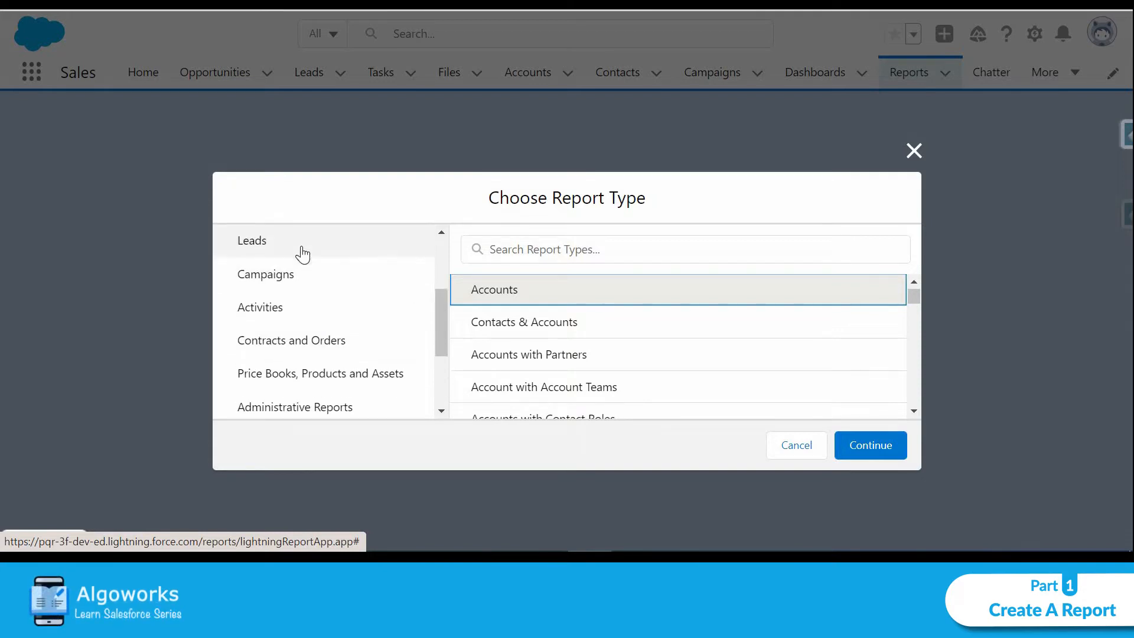
click(289, 252)
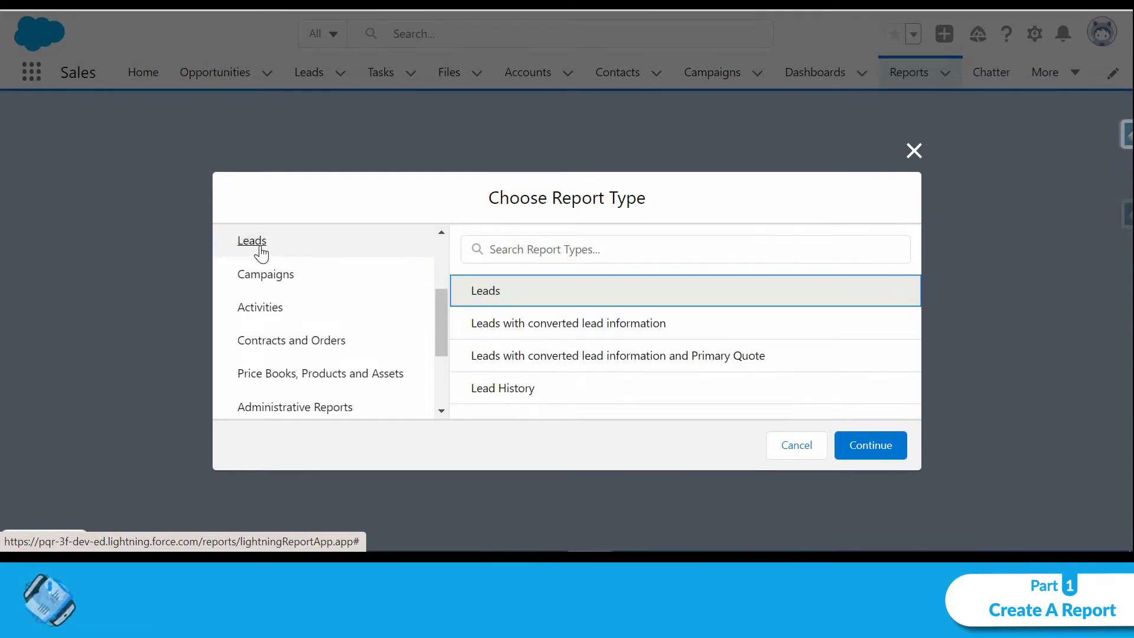
click(527, 298)
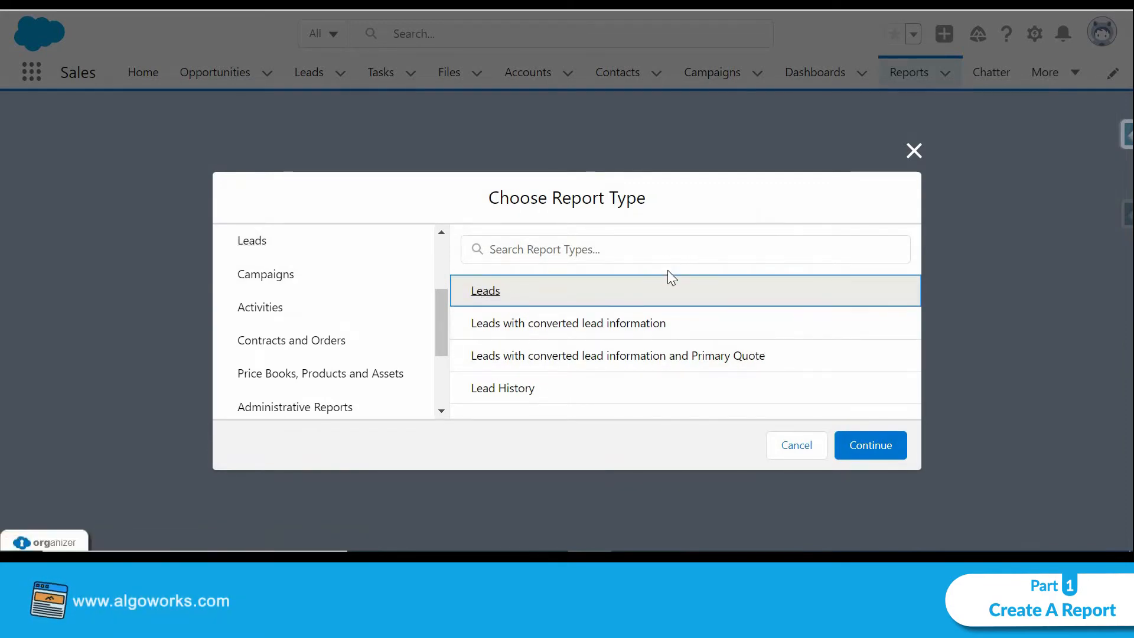
click(867, 442)
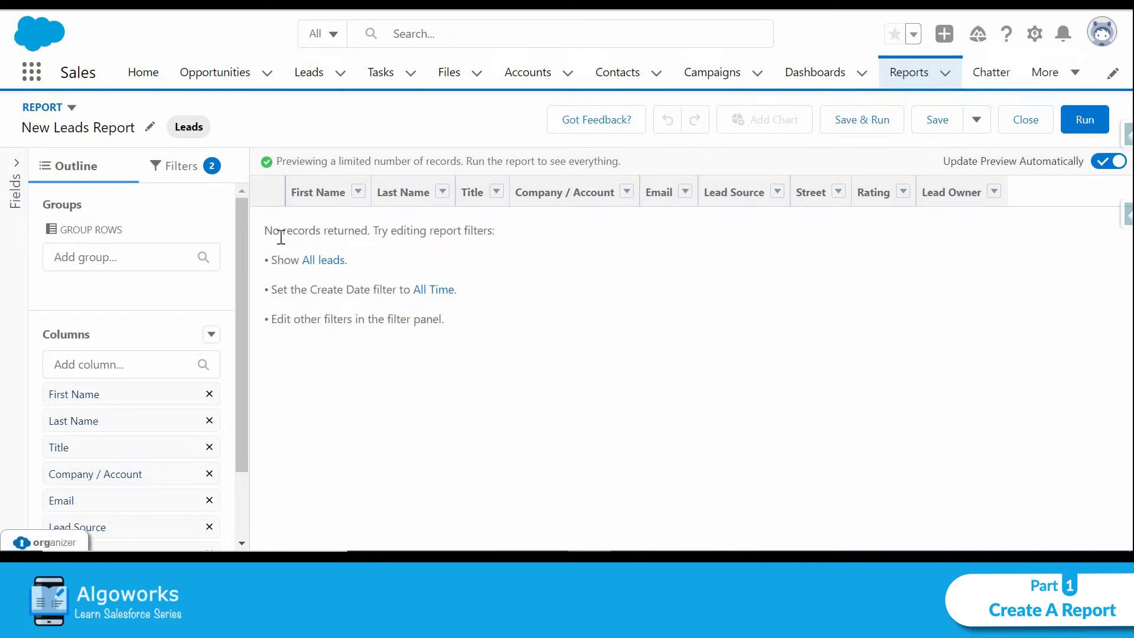
Show all leads in the report with the Create Date filter set to All Time, and review the previewed rows and columns
click(329, 260)
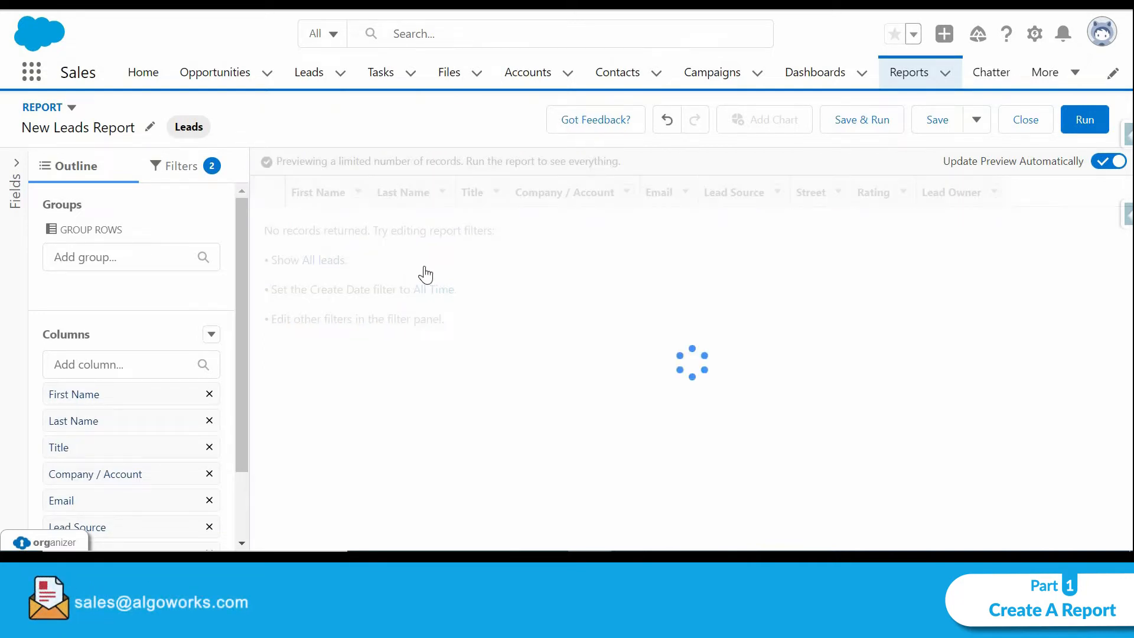
click(431, 262)
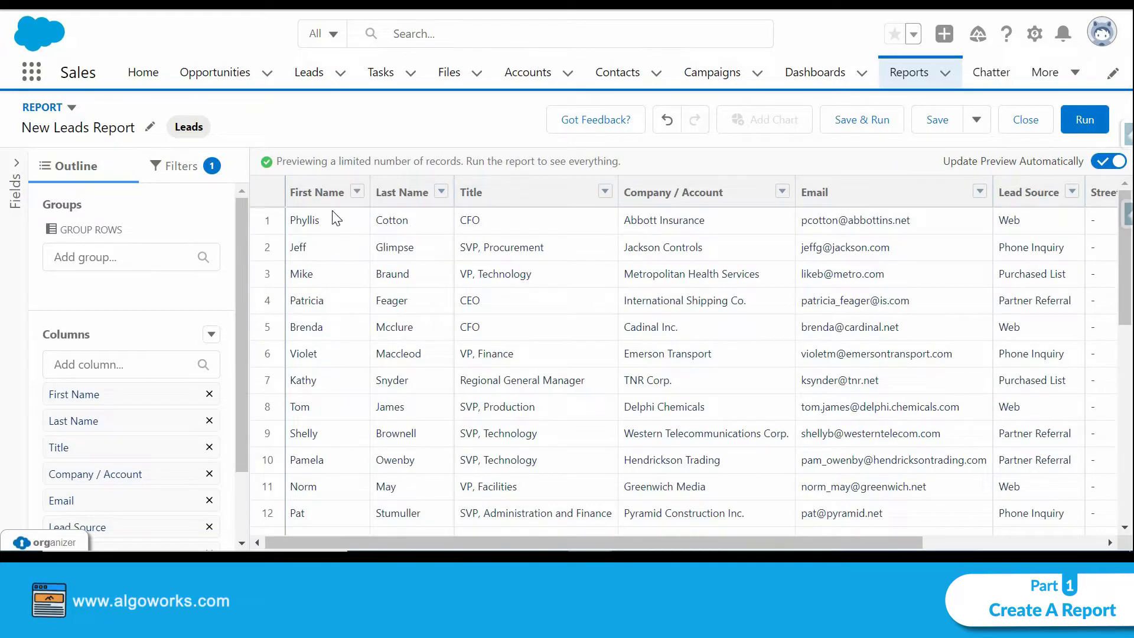
scroll(319, 299, down, 10)
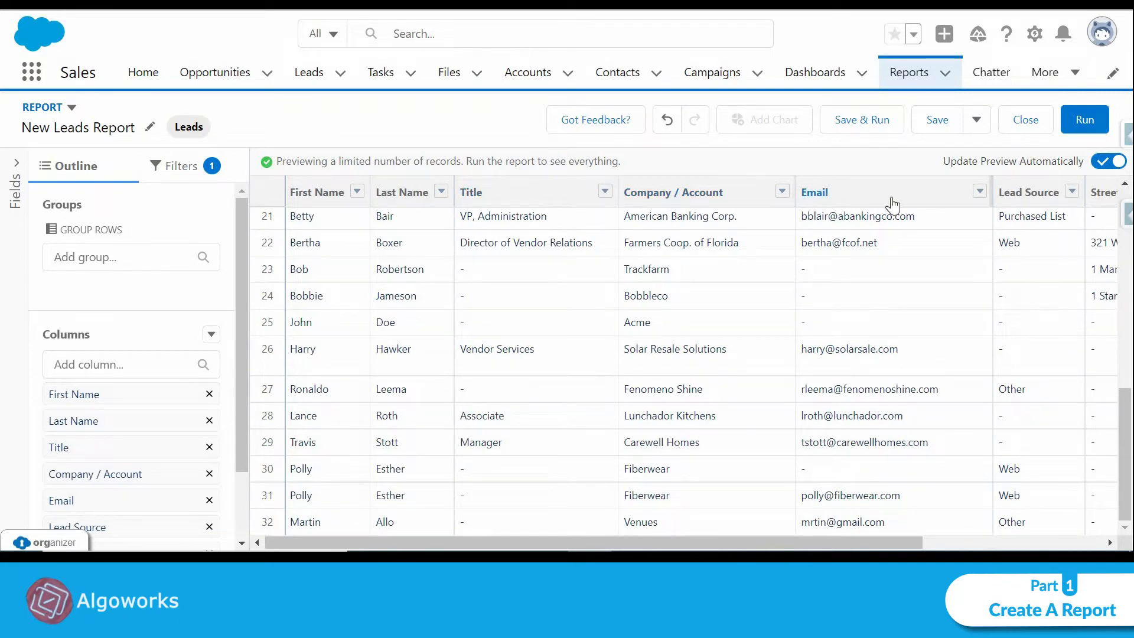
scroll(1039, 203, right, 4)
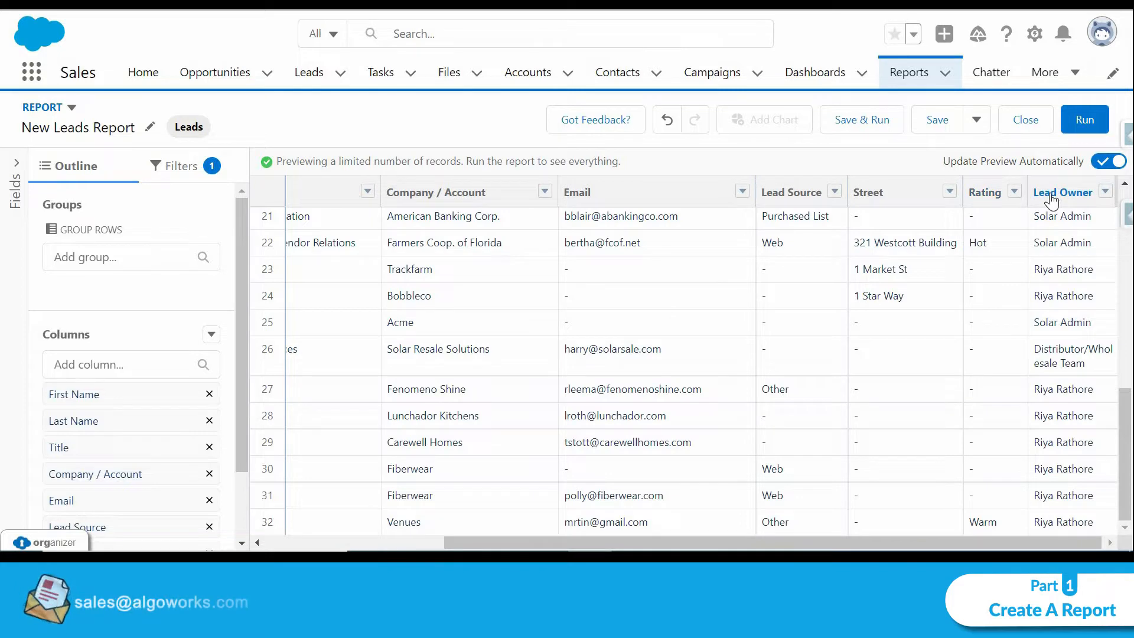
scroll(475, 303, left, 4)
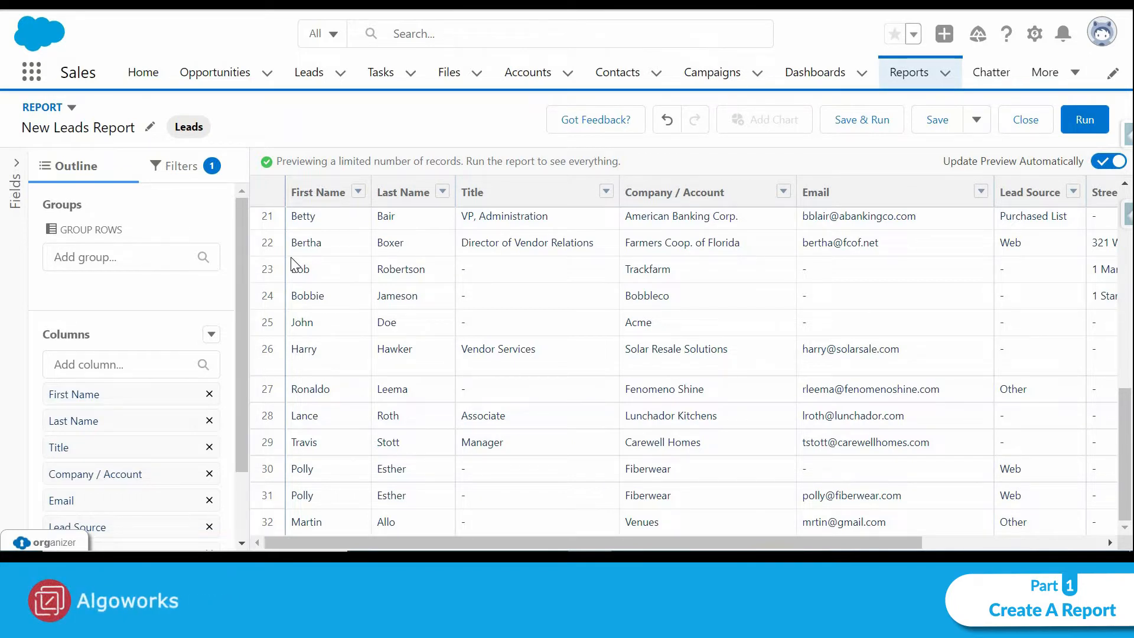
Search the available fields for "lead s" and add Lead Status as a report column
scroll(87, 427, down, 2)
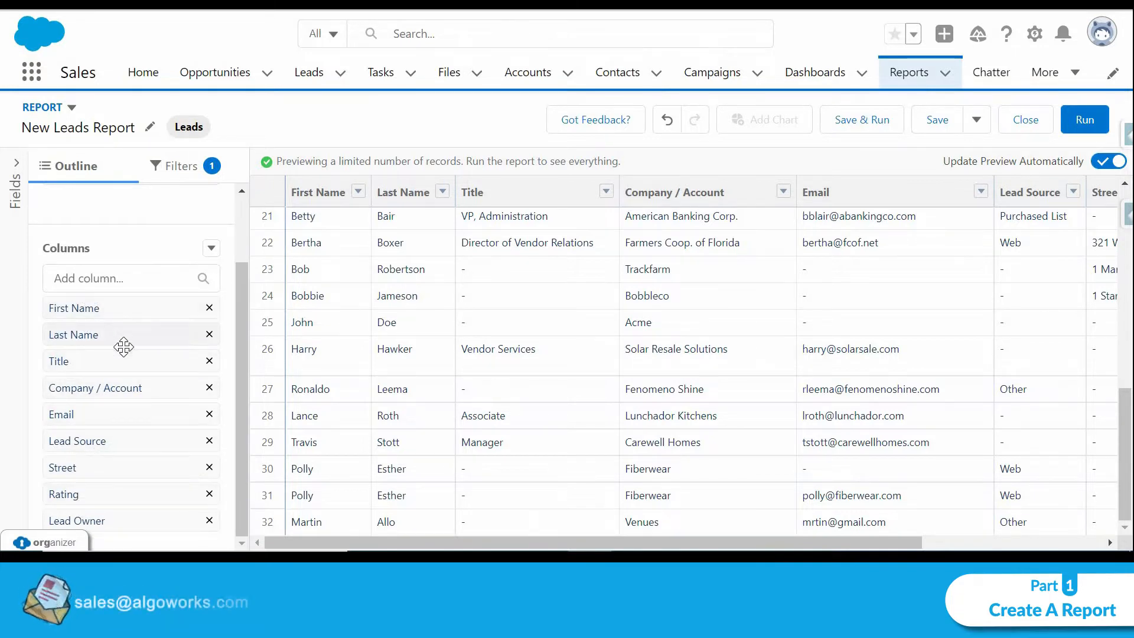
click(18, 168)
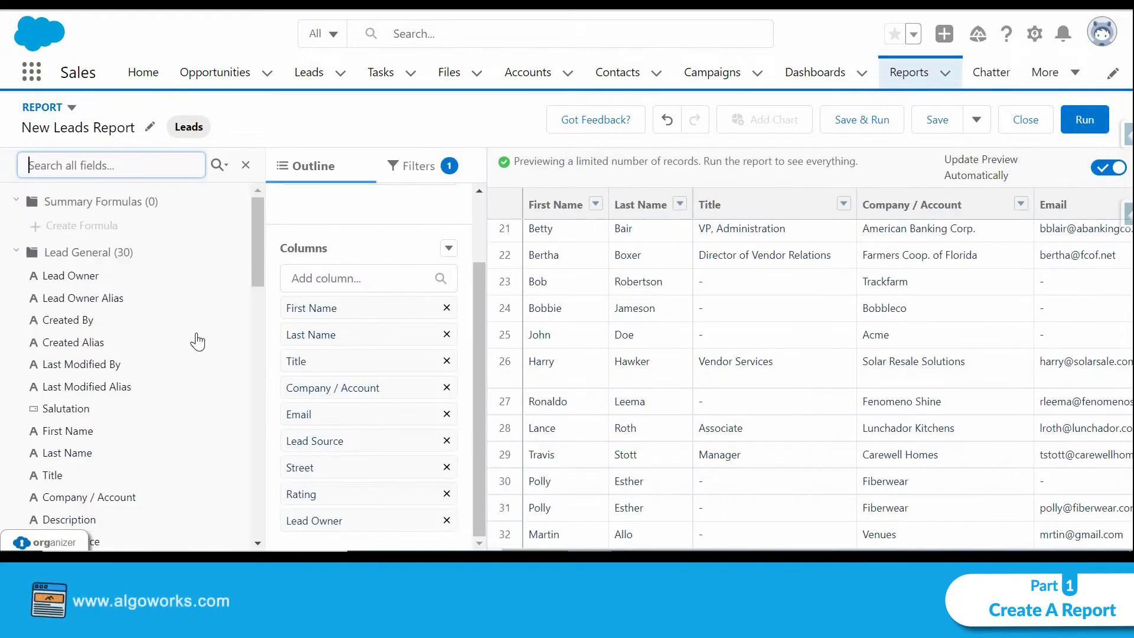
scroll(140, 352, down, 1)
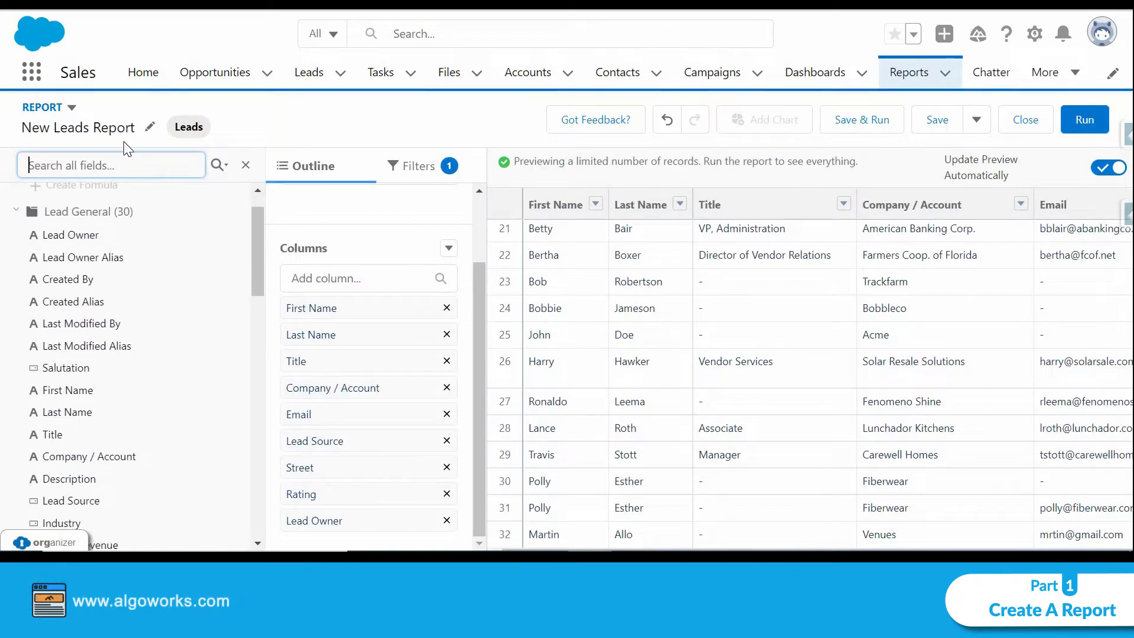
text(lead s)
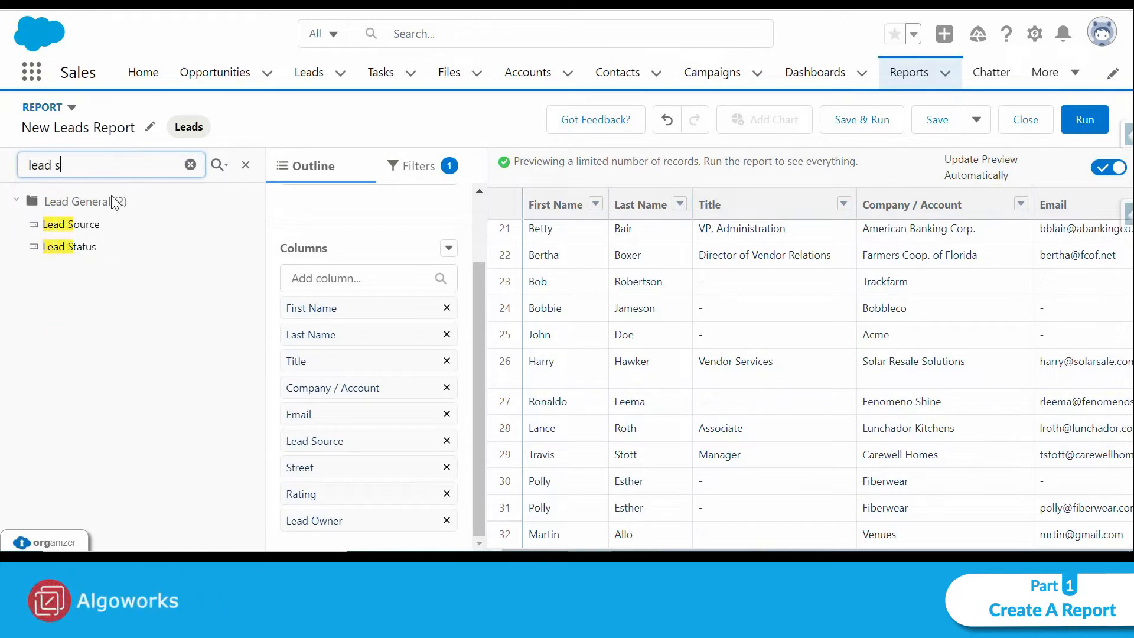
click(86, 248)
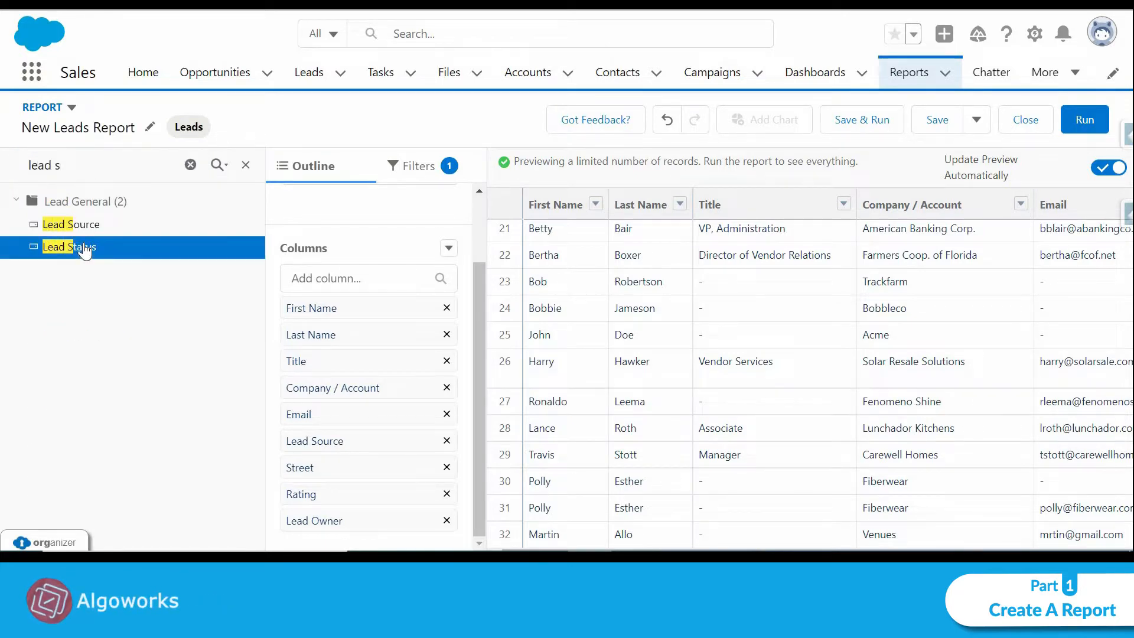
double_click(86, 248)
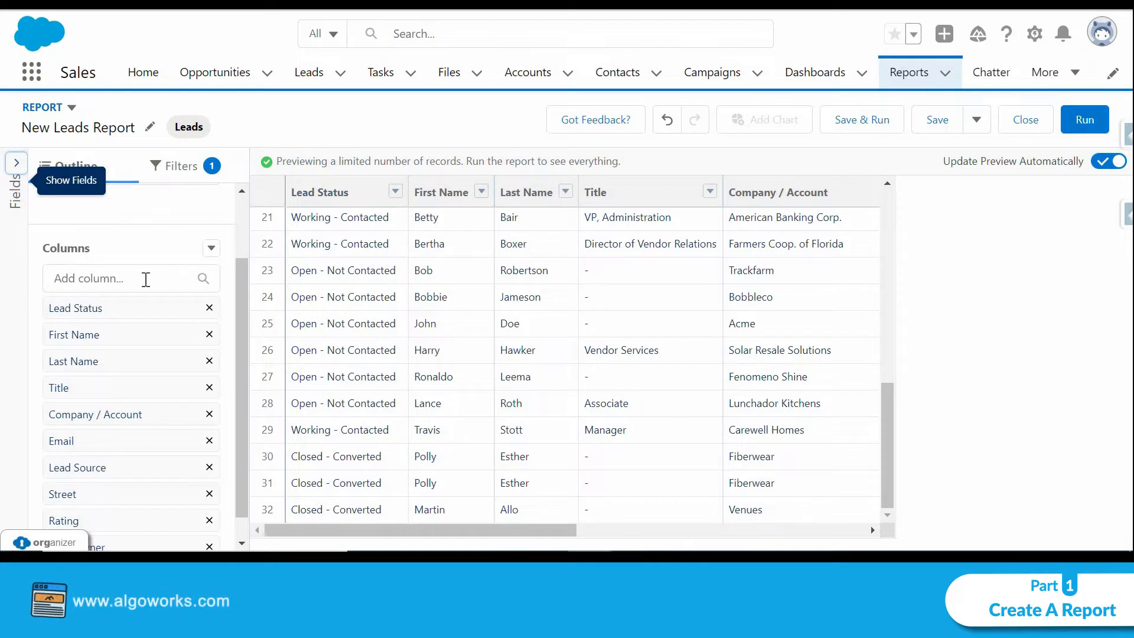
Group the report rows by Lead Status and review the resulting groups in the preview
drag(108, 305, 115, 199)
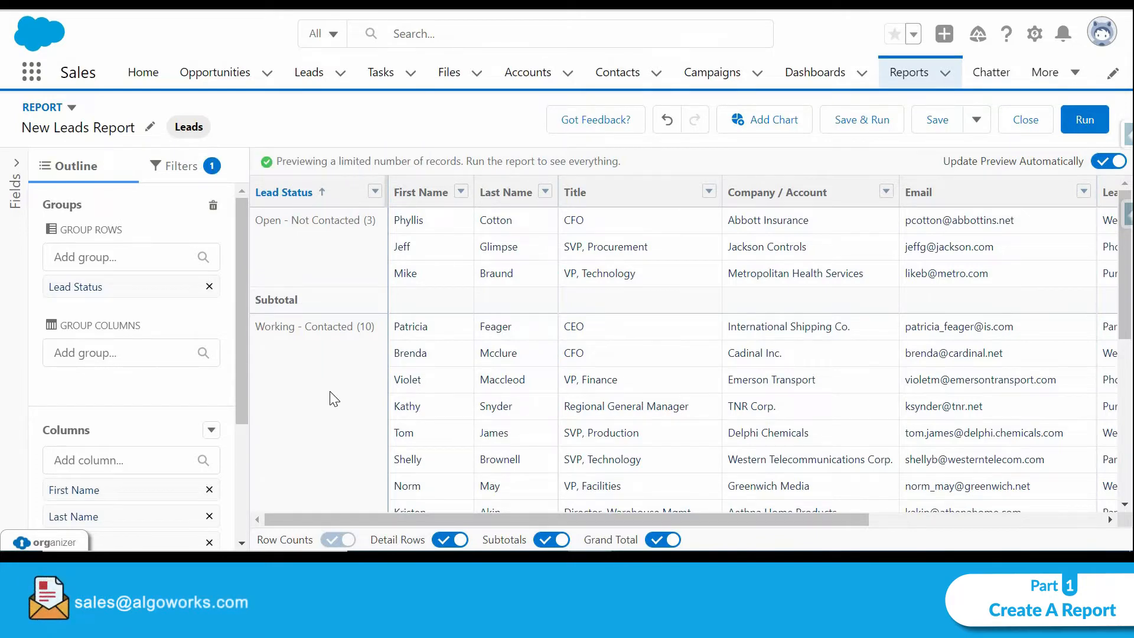
scroll(313, 331, down, 5)
scroll(296, 260, up, 5)
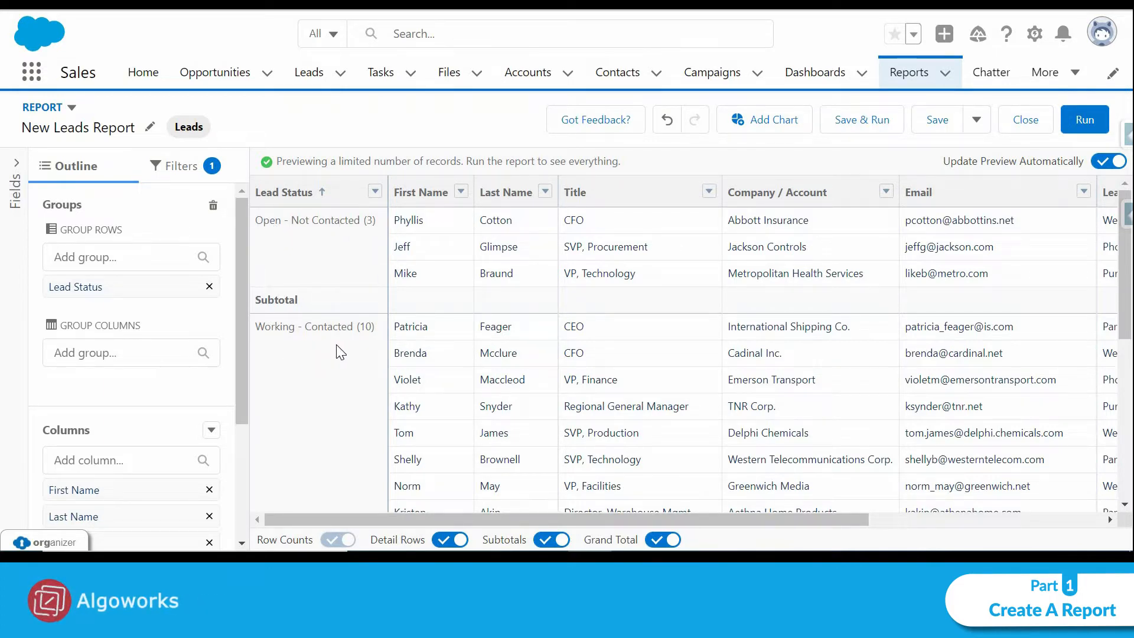
scroll(342, 352, down, 3)
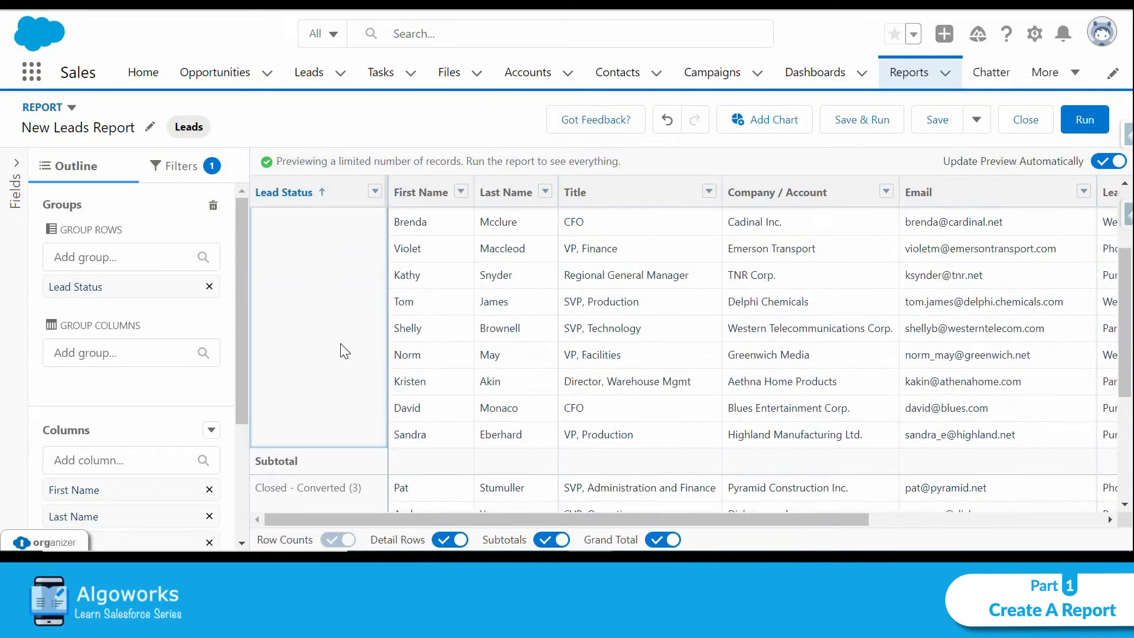
scroll(341, 352, down, 5)
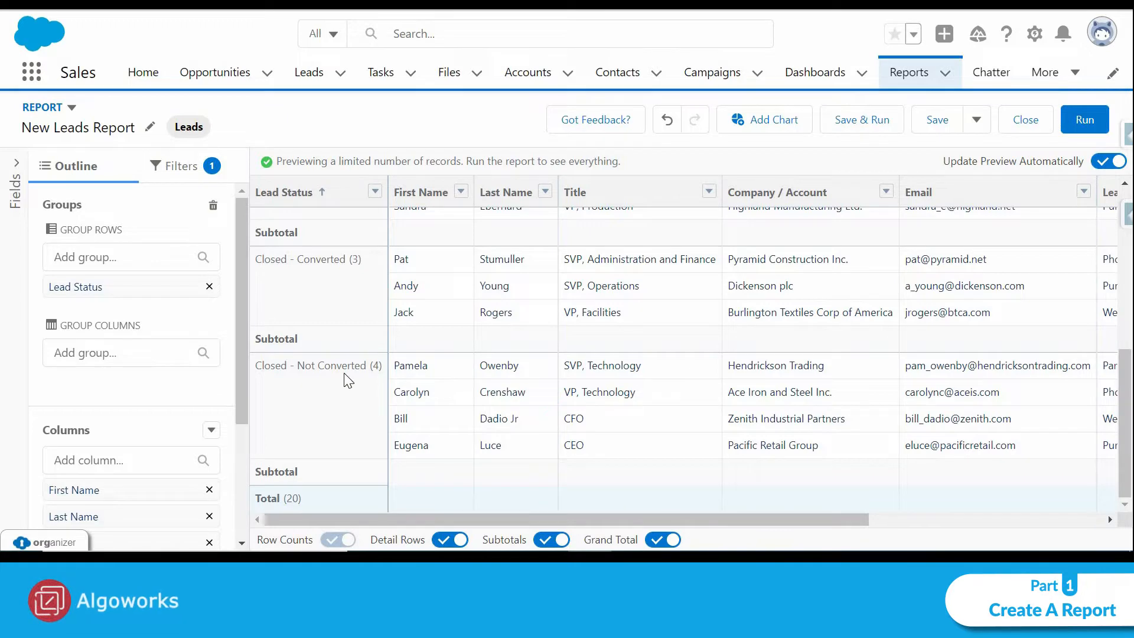
scroll(348, 381, up, 10)
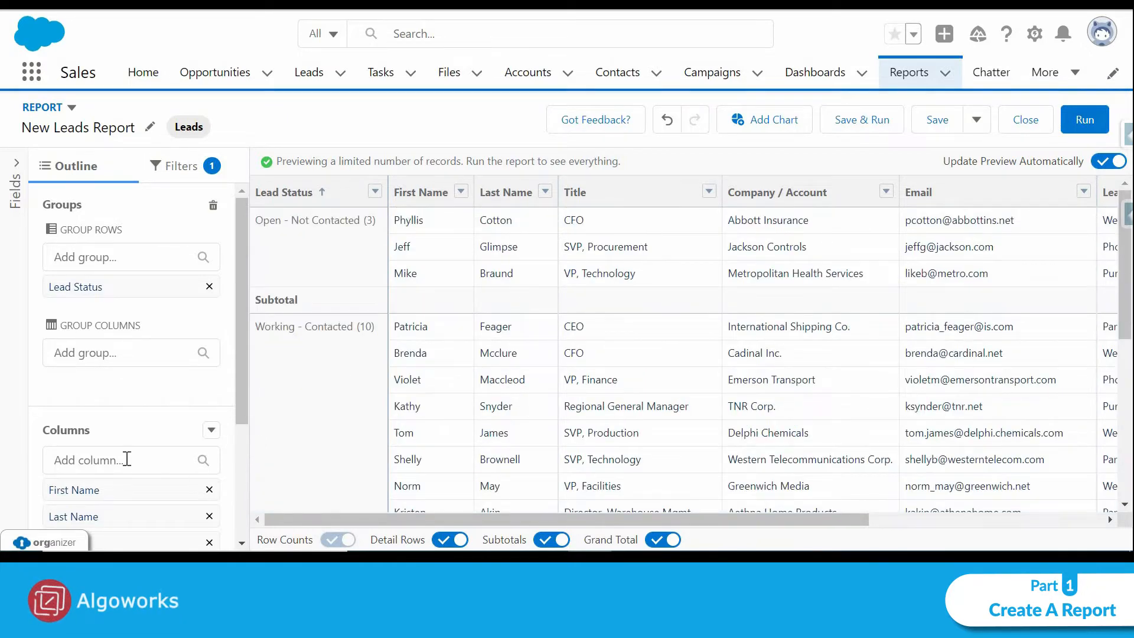
Remove the Street and Lead Owner columns from the report
scroll(127, 458, down, 3)
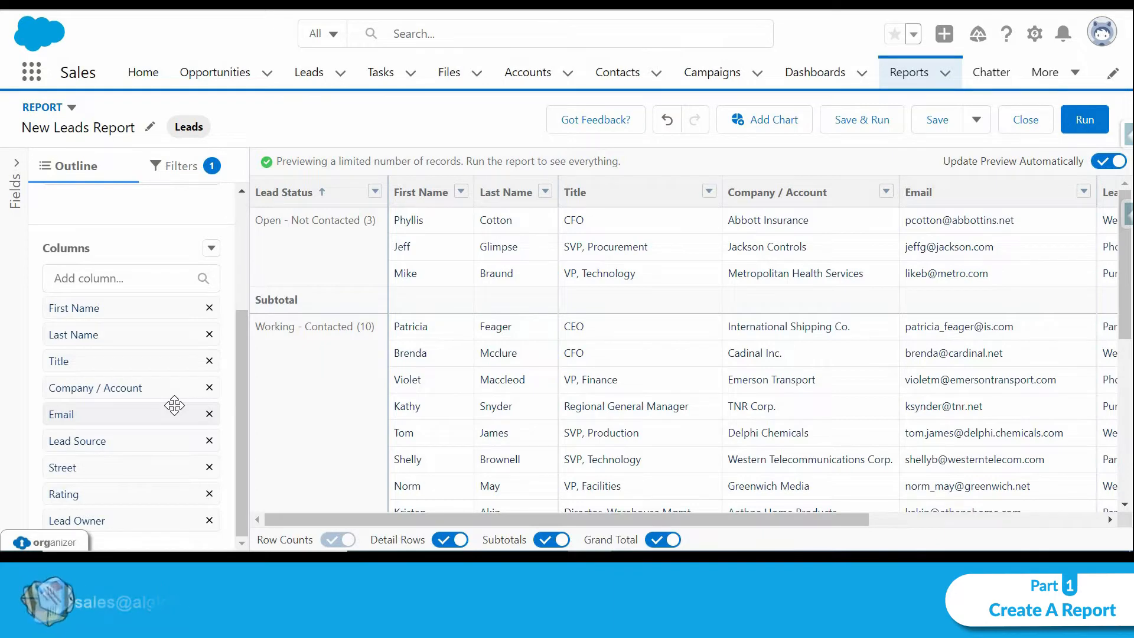
click(209, 468)
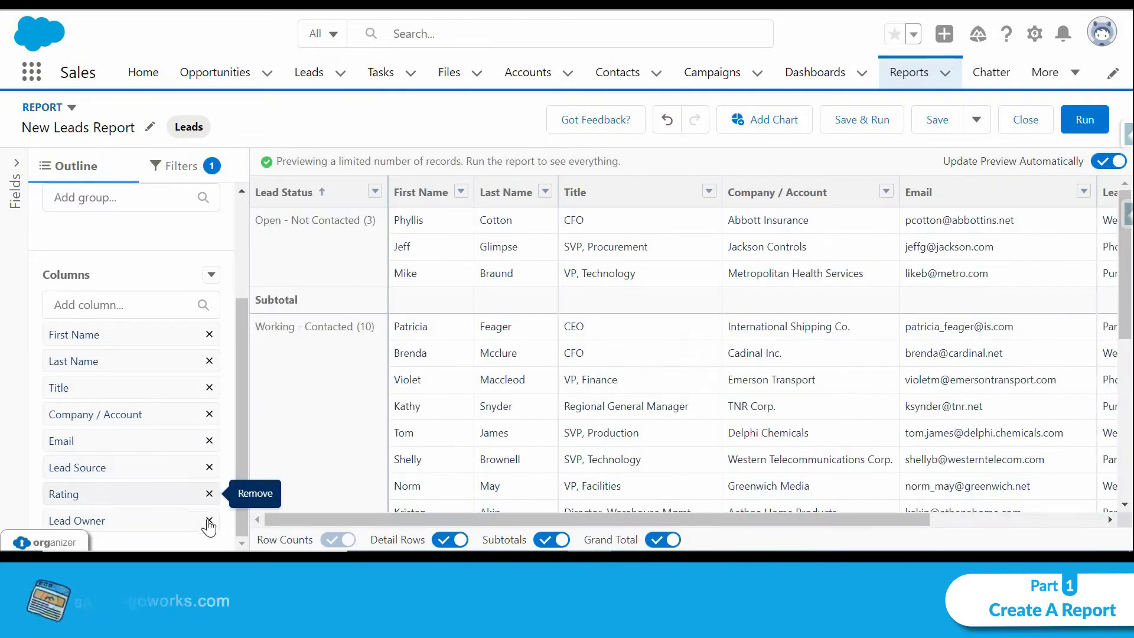
click(209, 520)
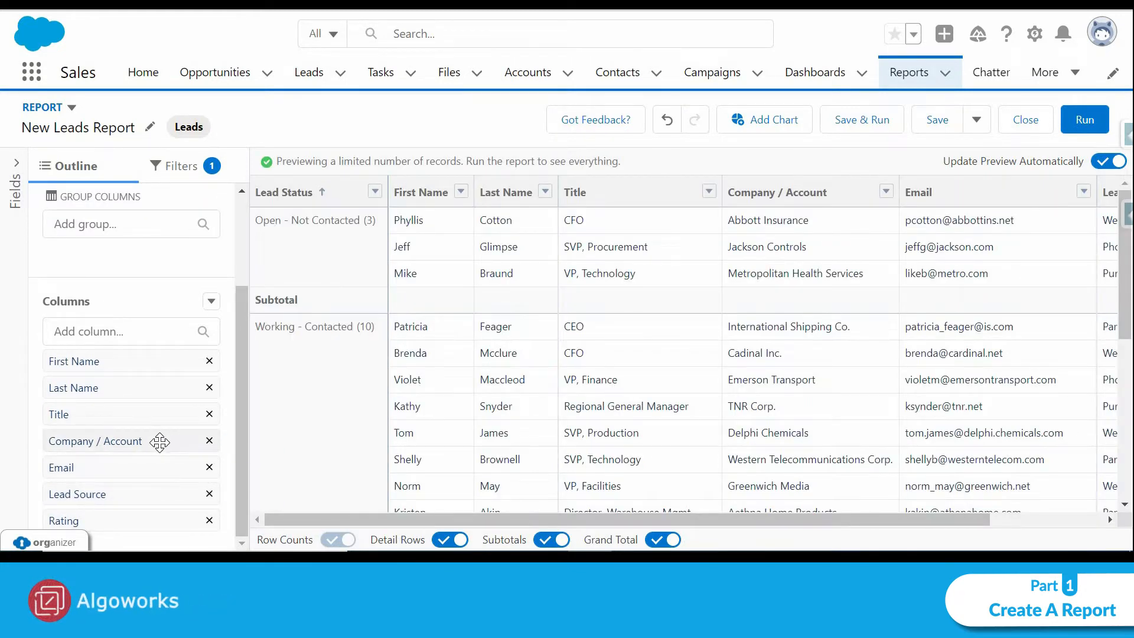
Move the Company / Account column to the end of the column order, after Rating
drag(157, 479, 152, 521)
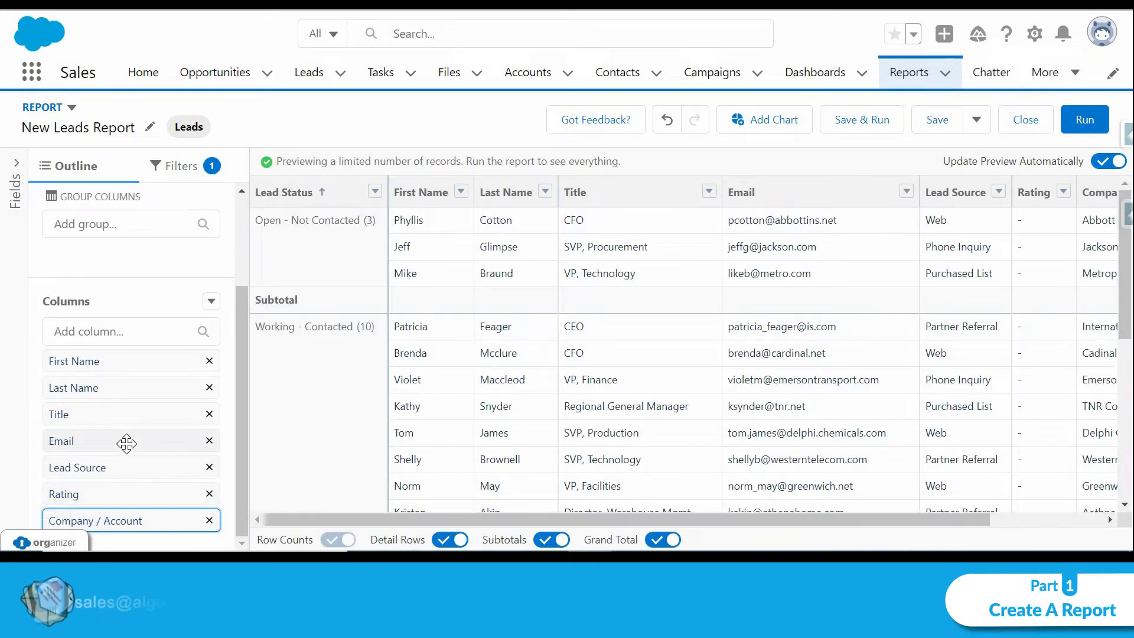
mouse_move(127, 434)
mouse_down()
mouse_move(120, 400)
mouse_move(121, 423)
mouse_move(104, 405)
mouse_move(119, 418)
mouse_up()
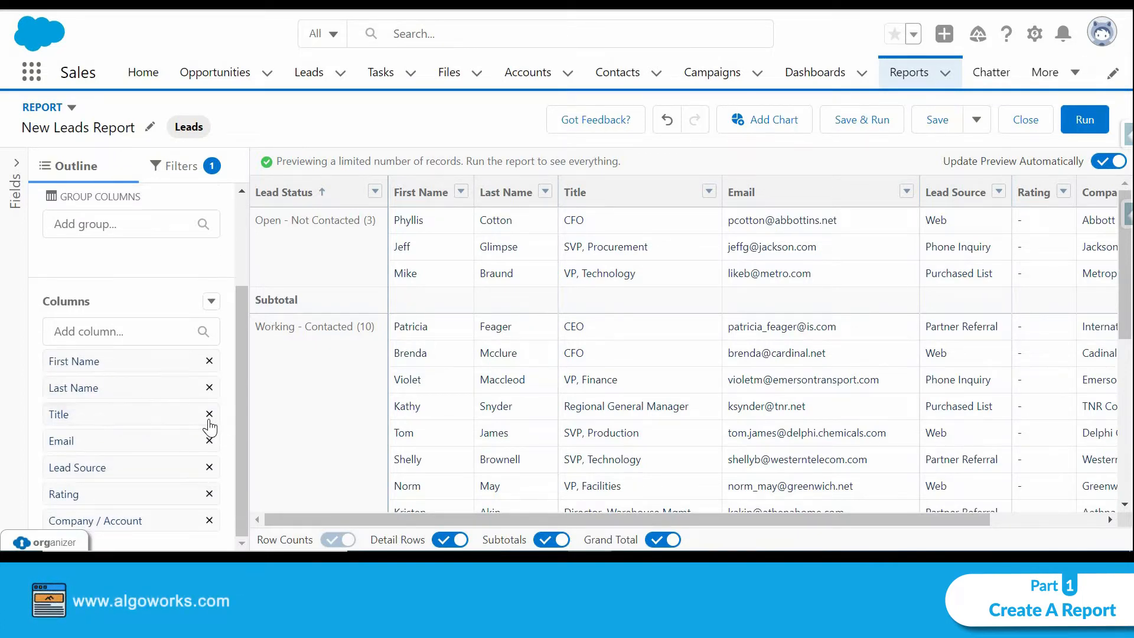
Remove the Title column and move the Company / Account column between Last Name and Email
click(209, 416)
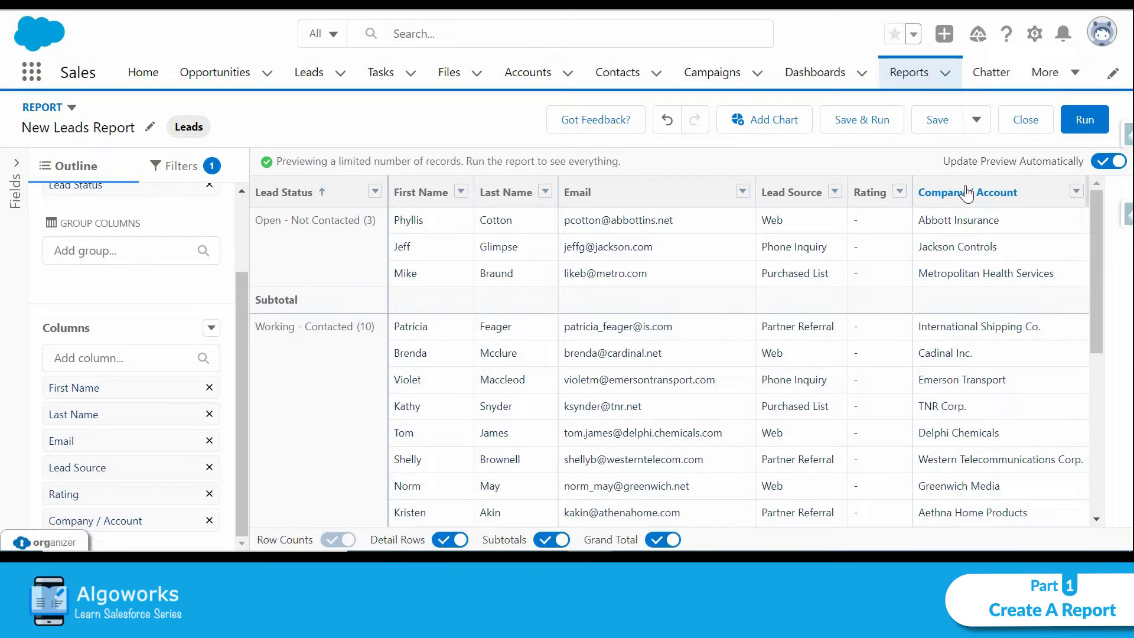
drag(889, 190, 620, 210)
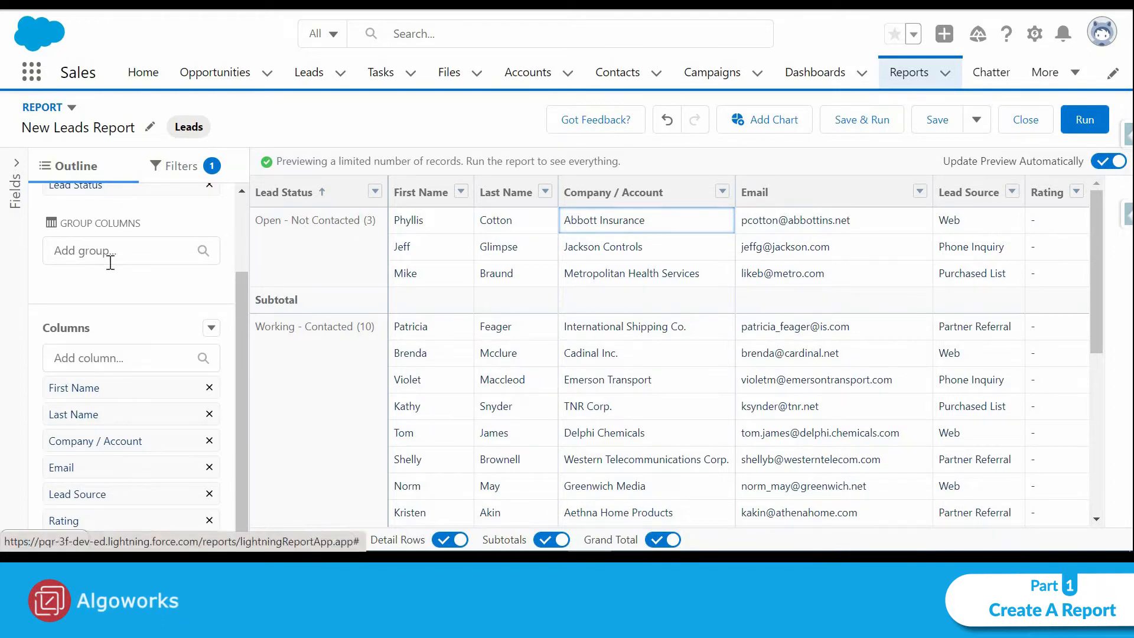
Look through the lead fields available for adding a new filter to the report
scroll(109, 254, up, 2)
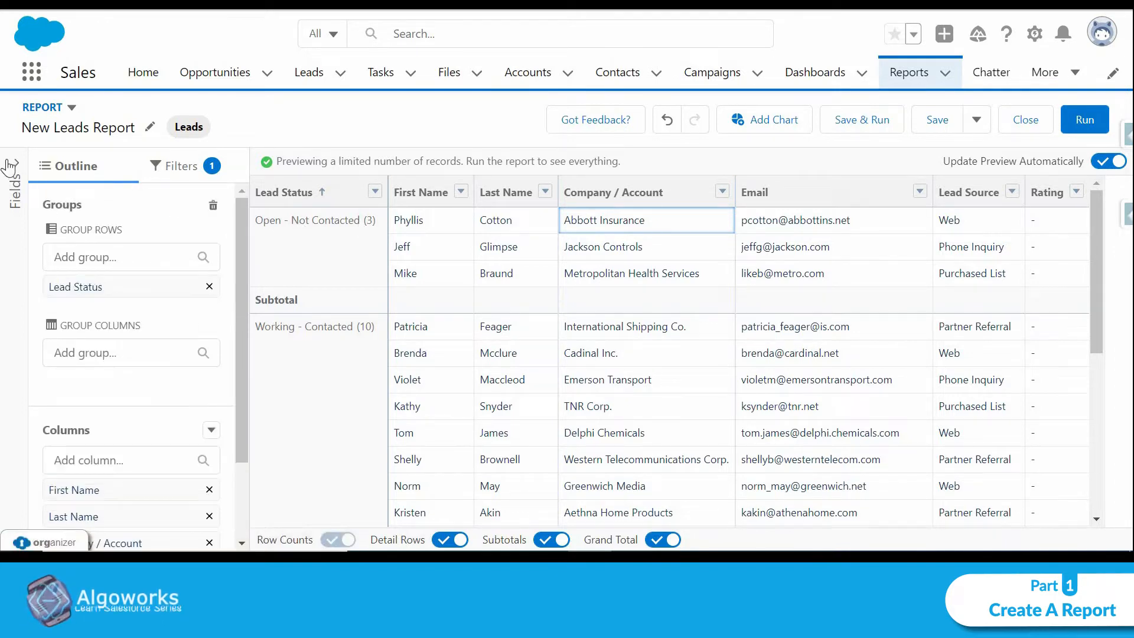
click(189, 180)
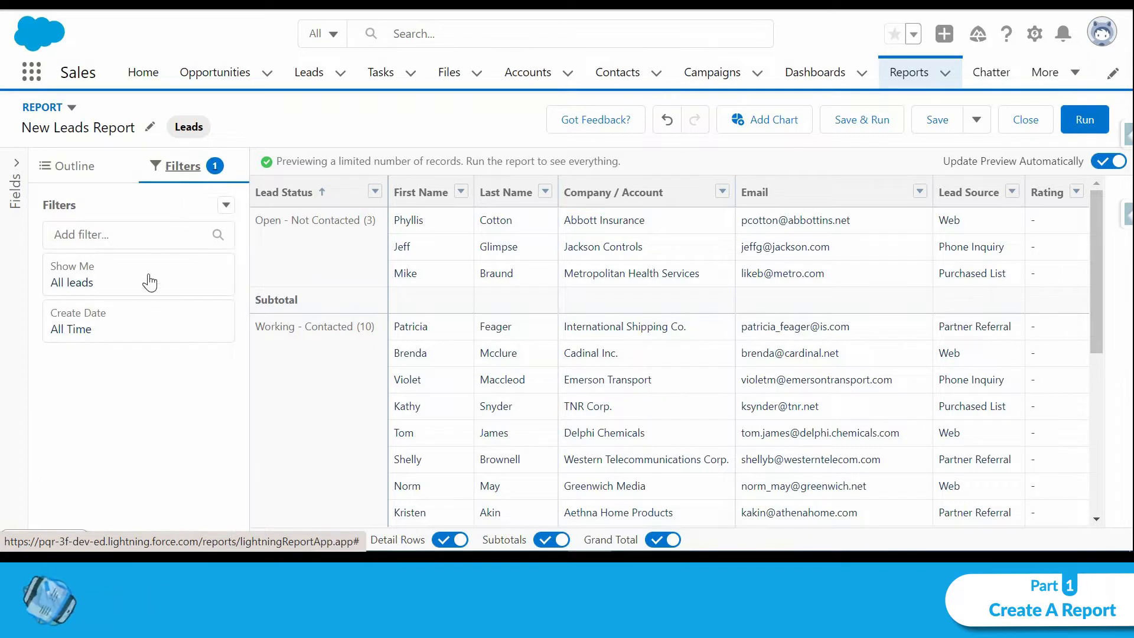
click(103, 236)
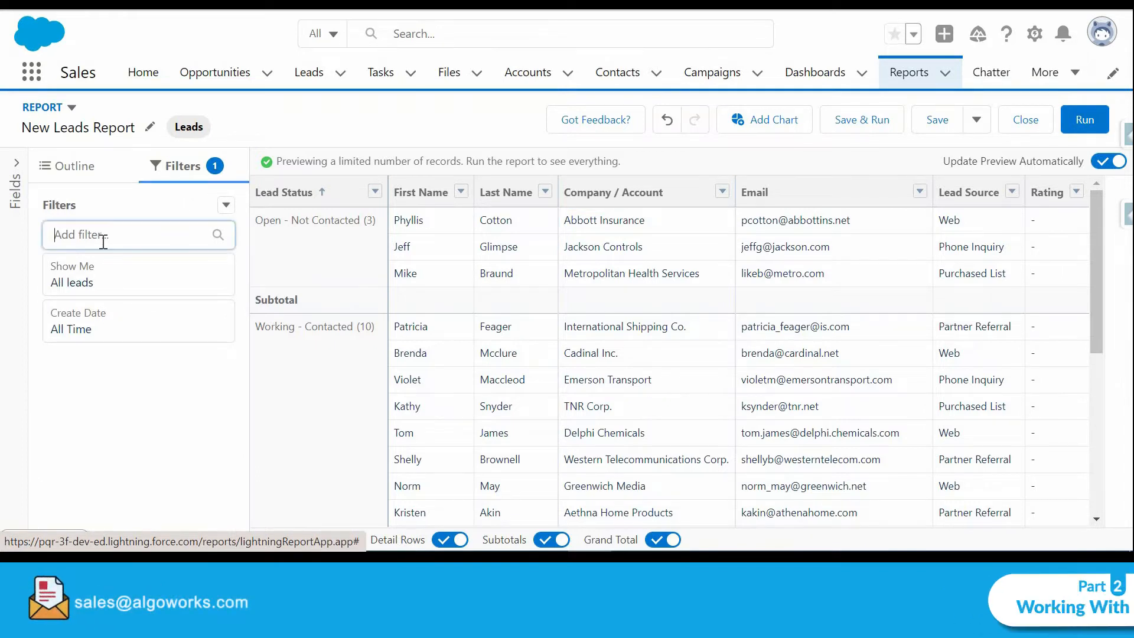
scroll(105, 333, down, 7)
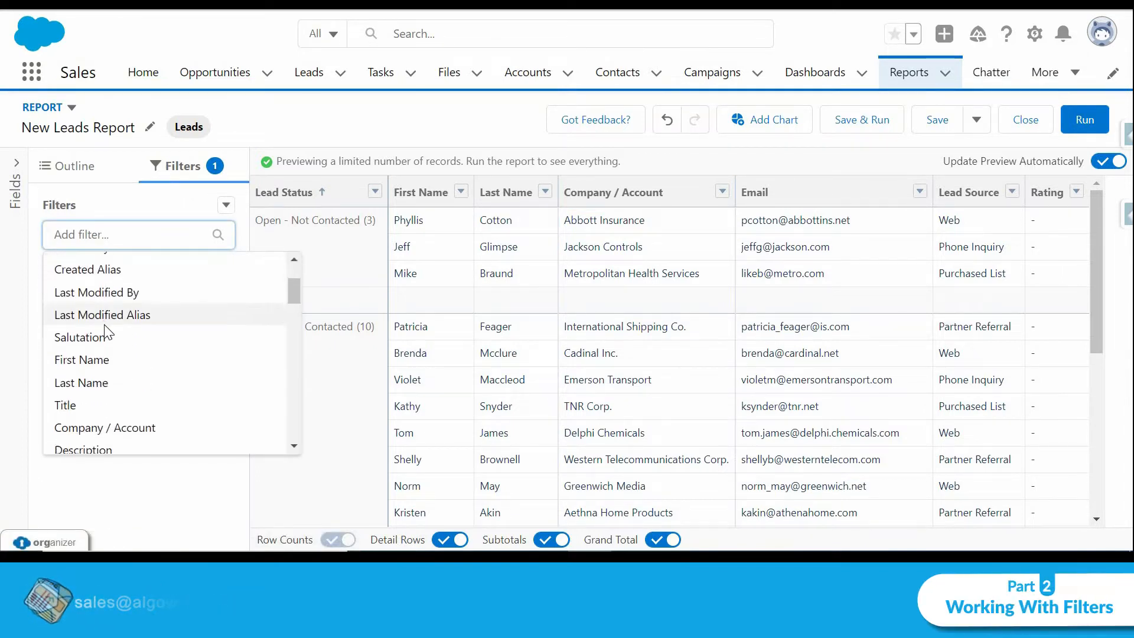
scroll(105, 331, down, 8)
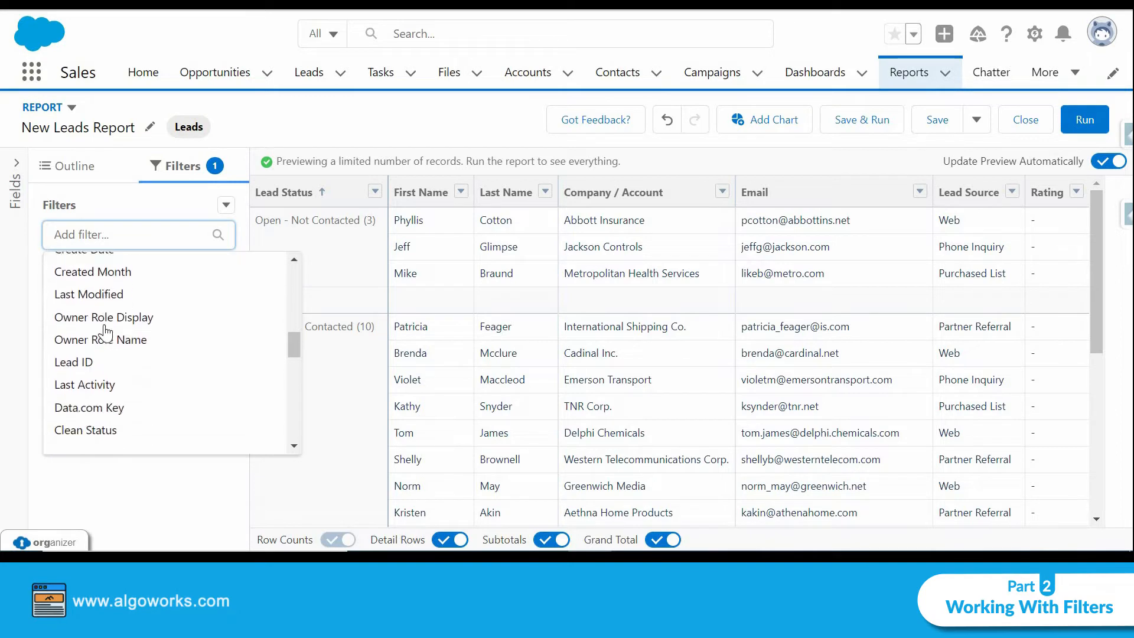
scroll(103, 325, down, 8)
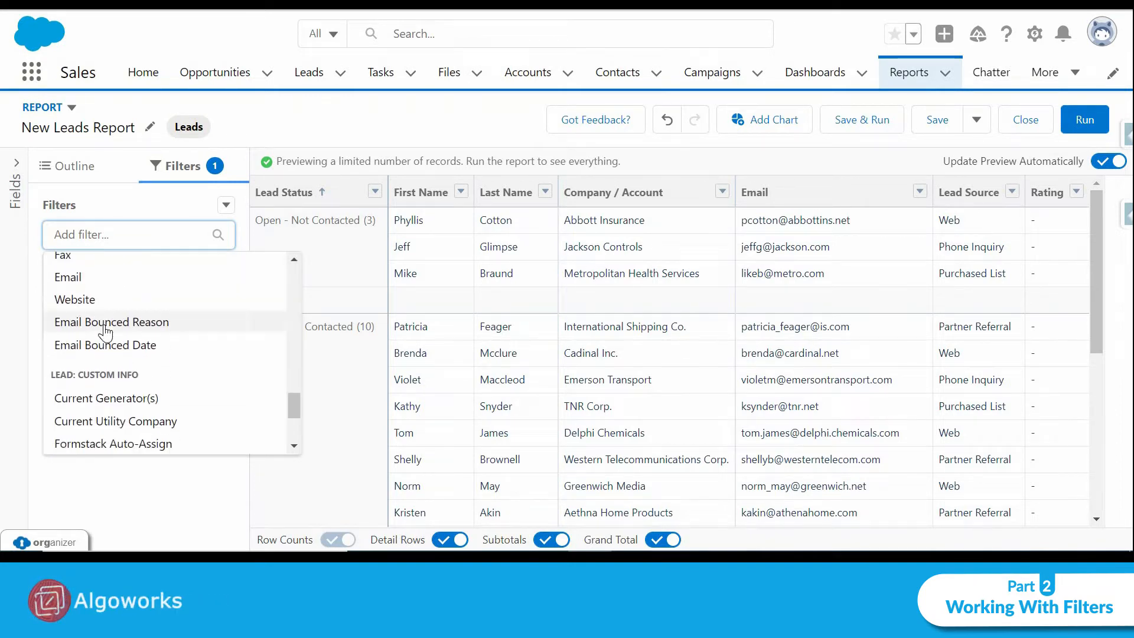
click(131, 506)
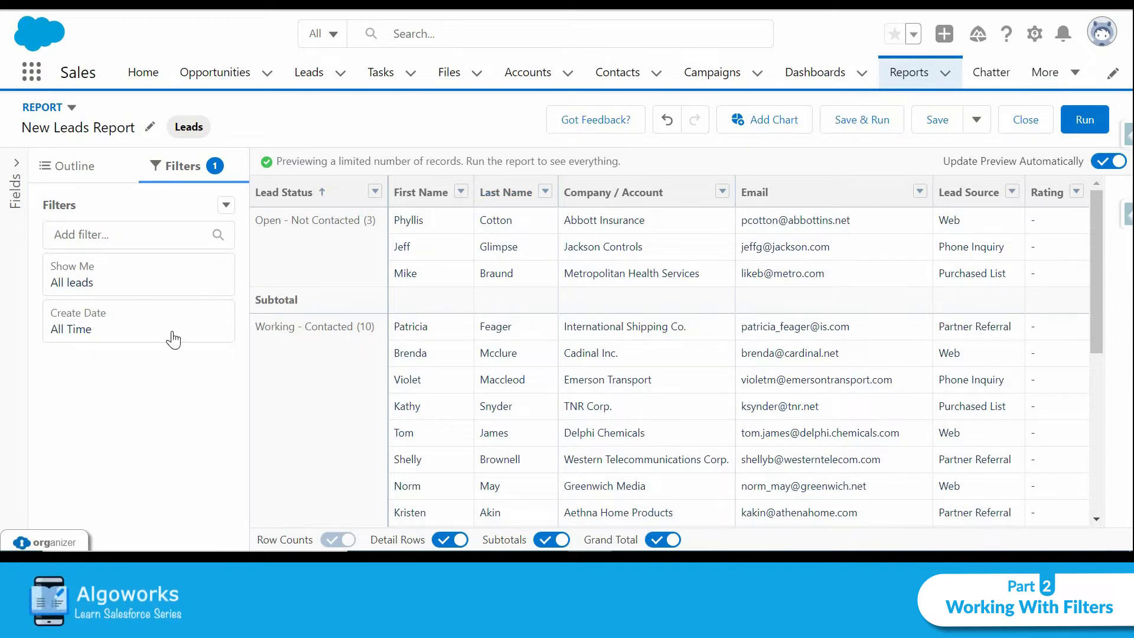
Set the Create Date filter to a custom range with a start date of 2/6/2019
click(149, 325)
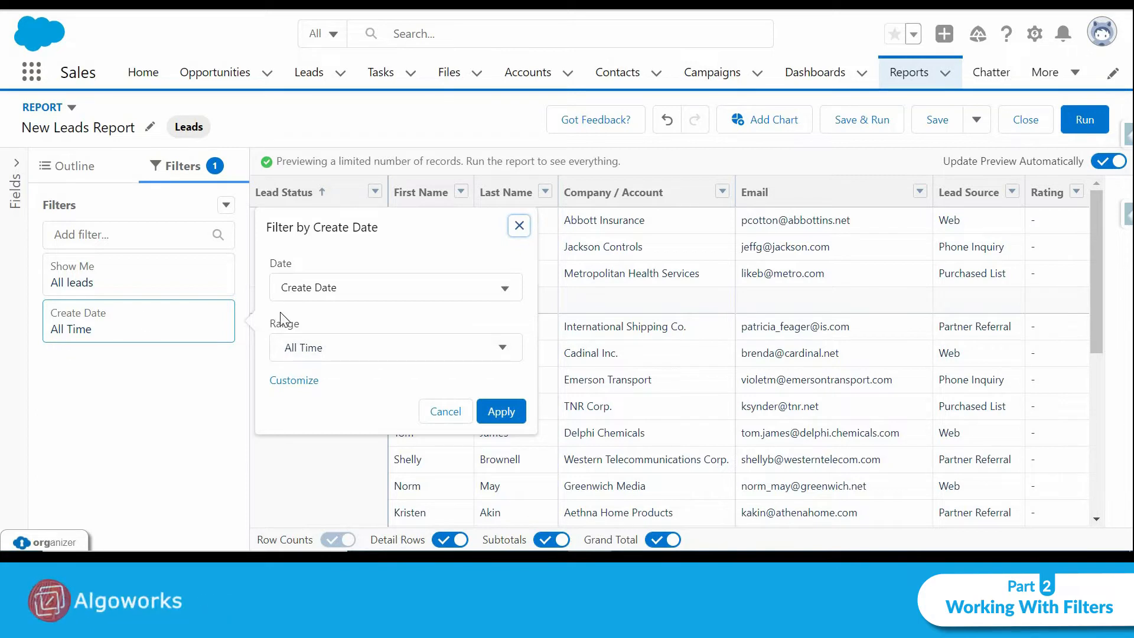
click(349, 349)
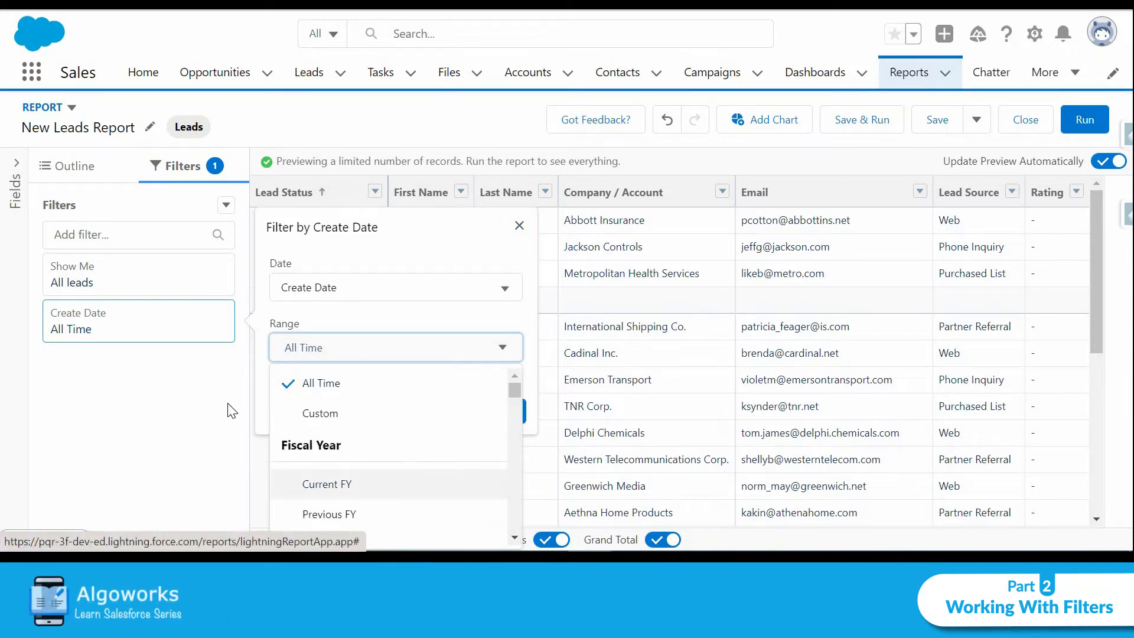
click(305, 417)
click(355, 410)
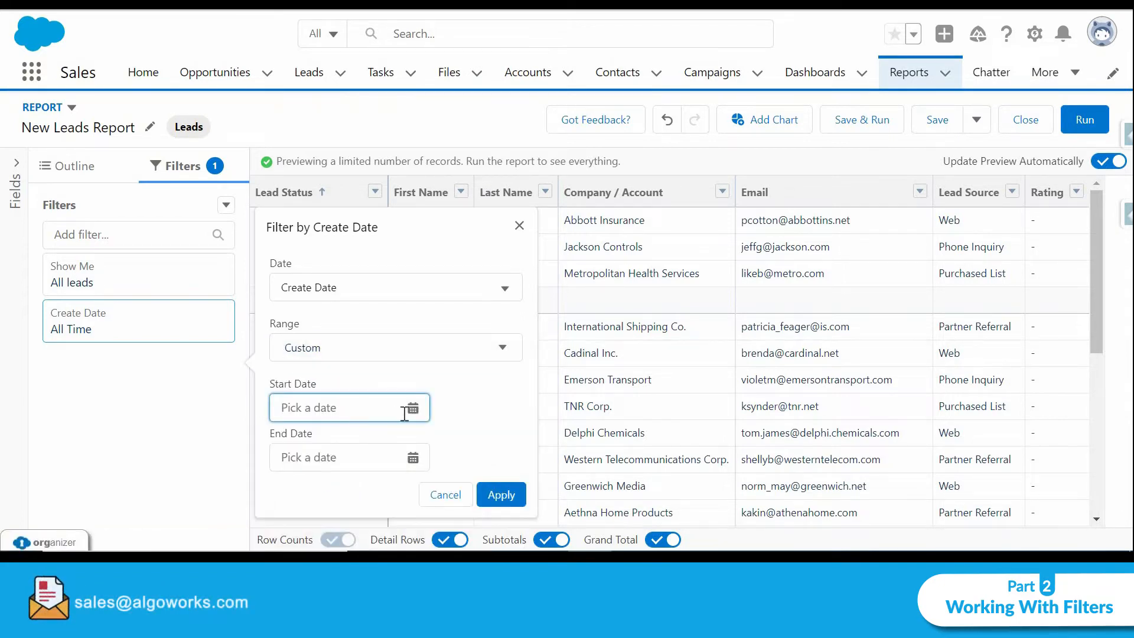
click(414, 410)
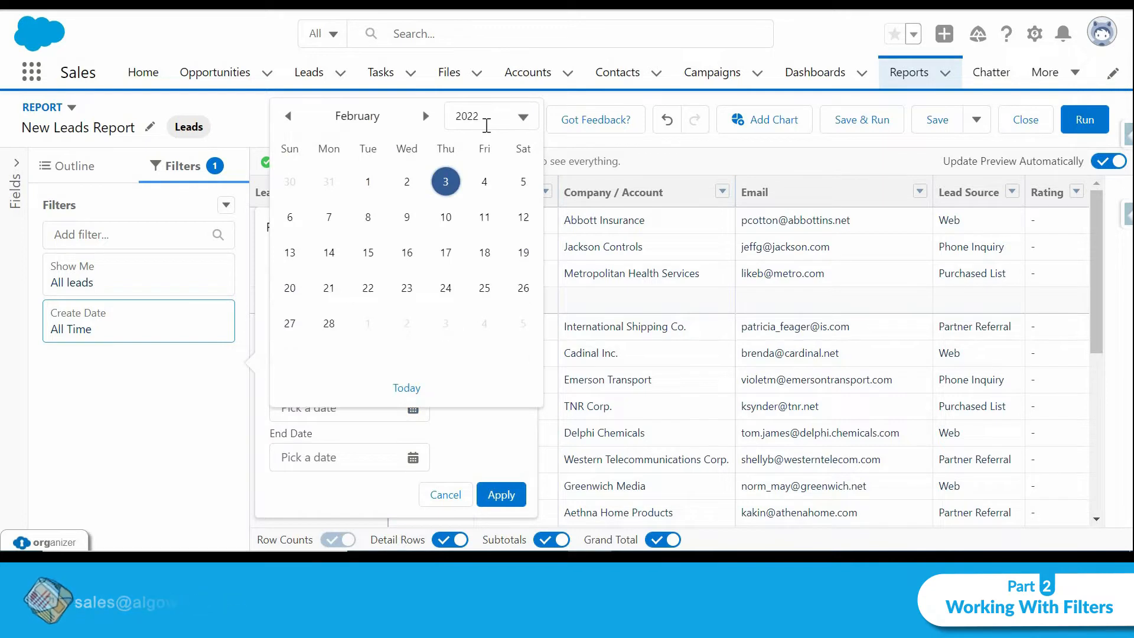
click(486, 118)
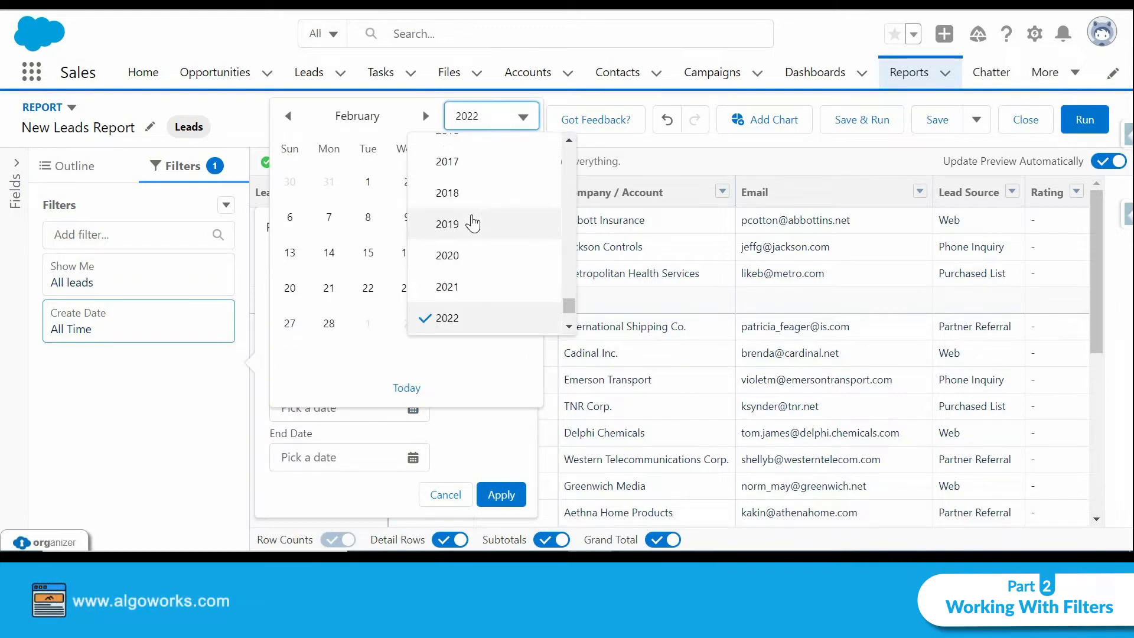
click(472, 224)
click(410, 218)
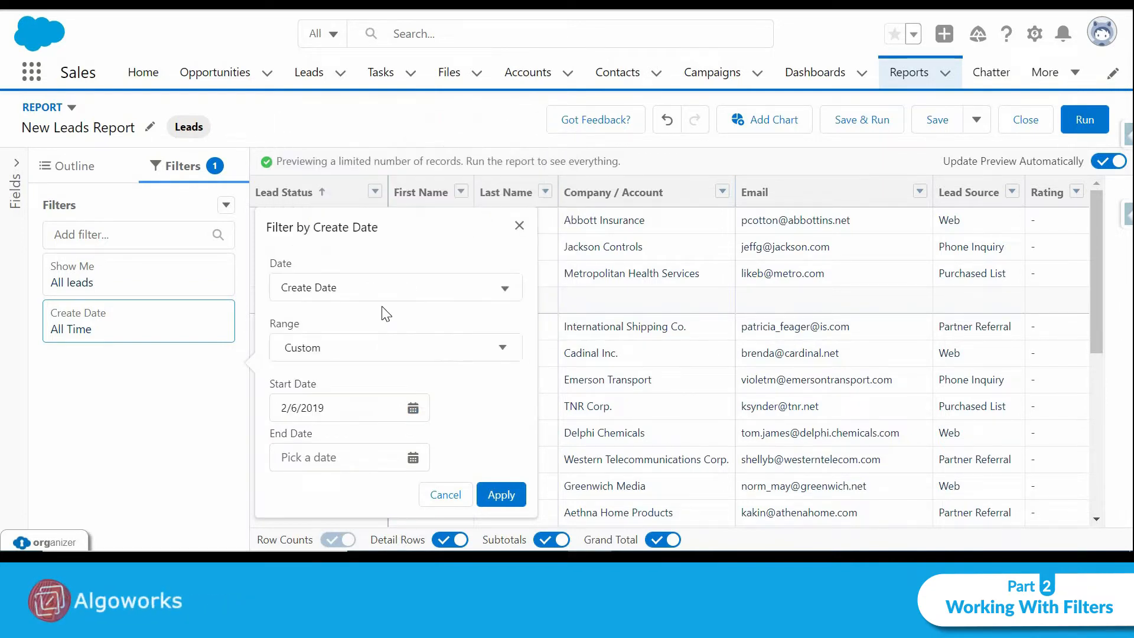
Set the Create Date filter's end date to 2/5/2022, apply it and check the report preview
click(356, 456)
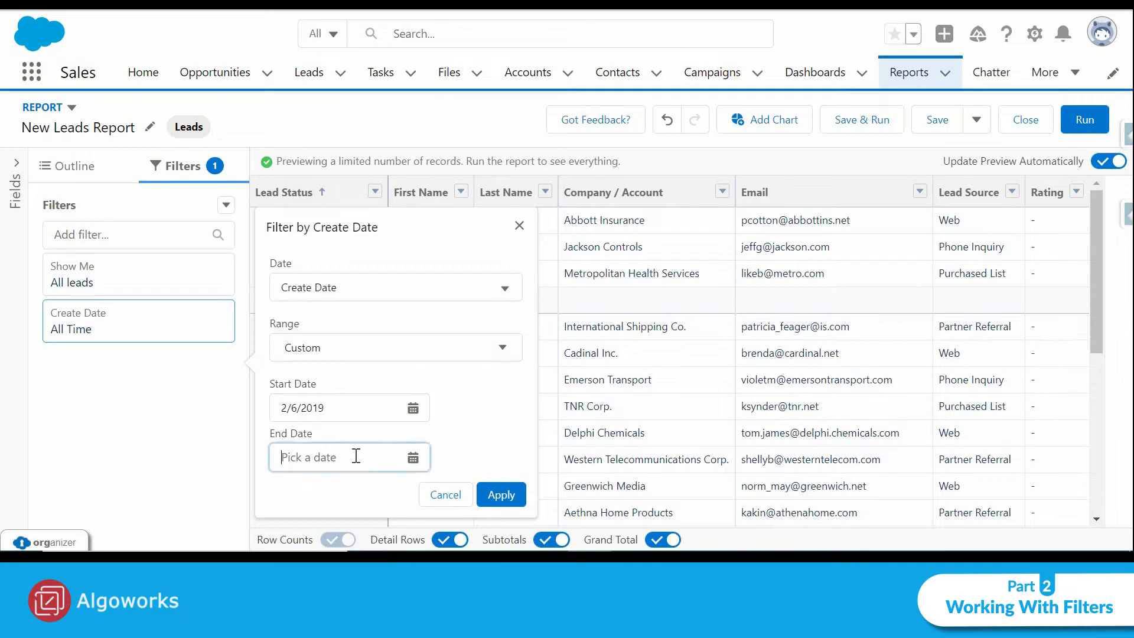
click(413, 458)
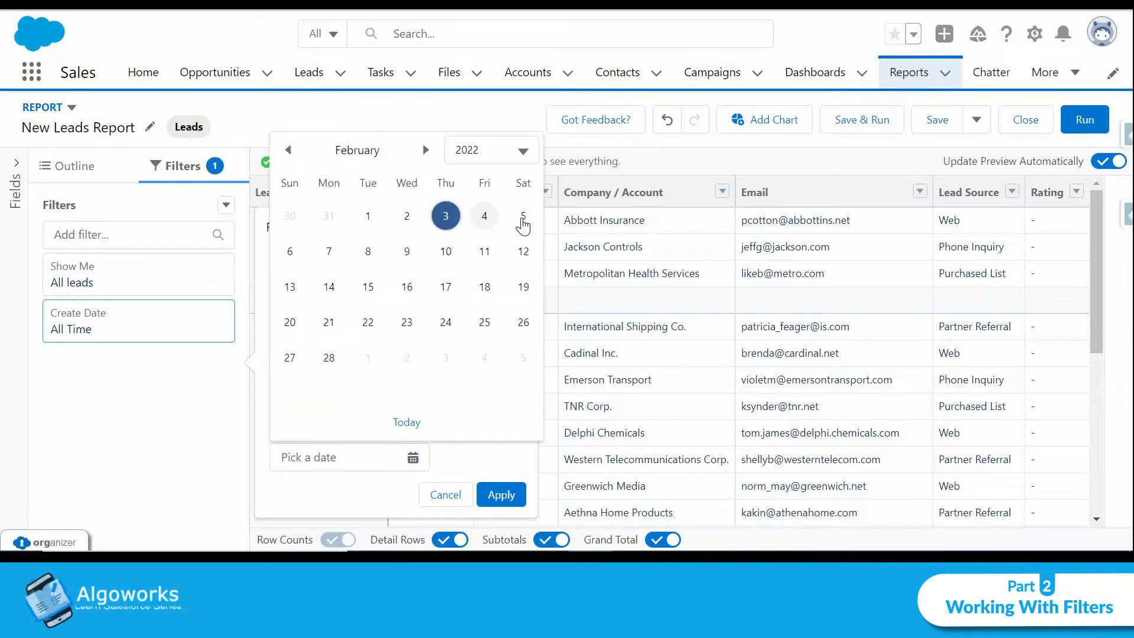
click(523, 215)
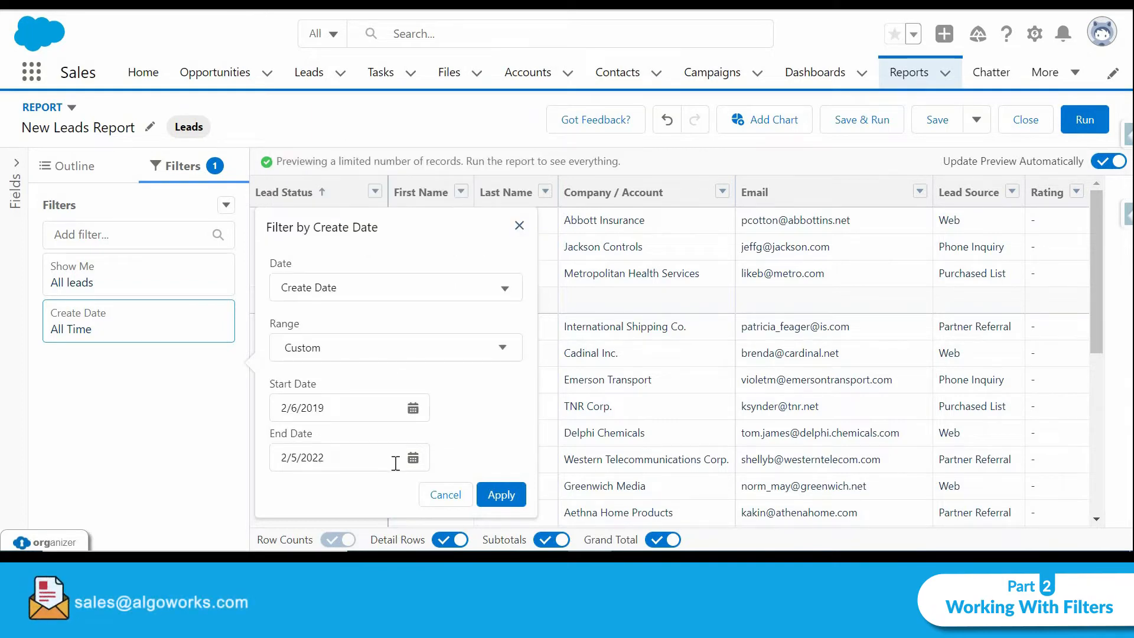
click(501, 496)
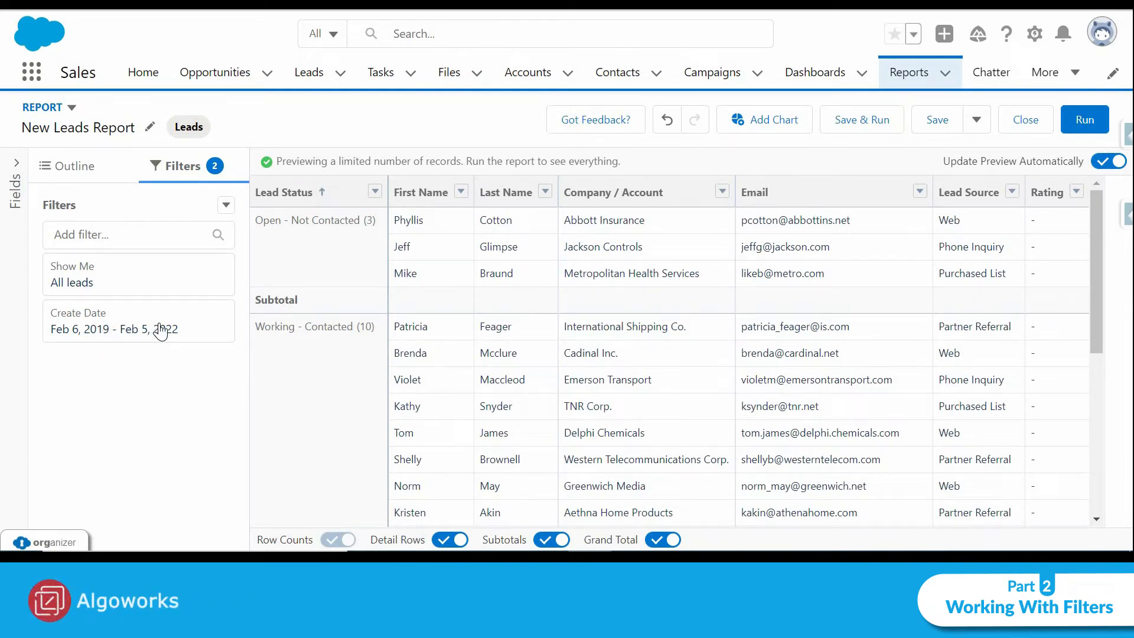
scroll(363, 340, down, 6)
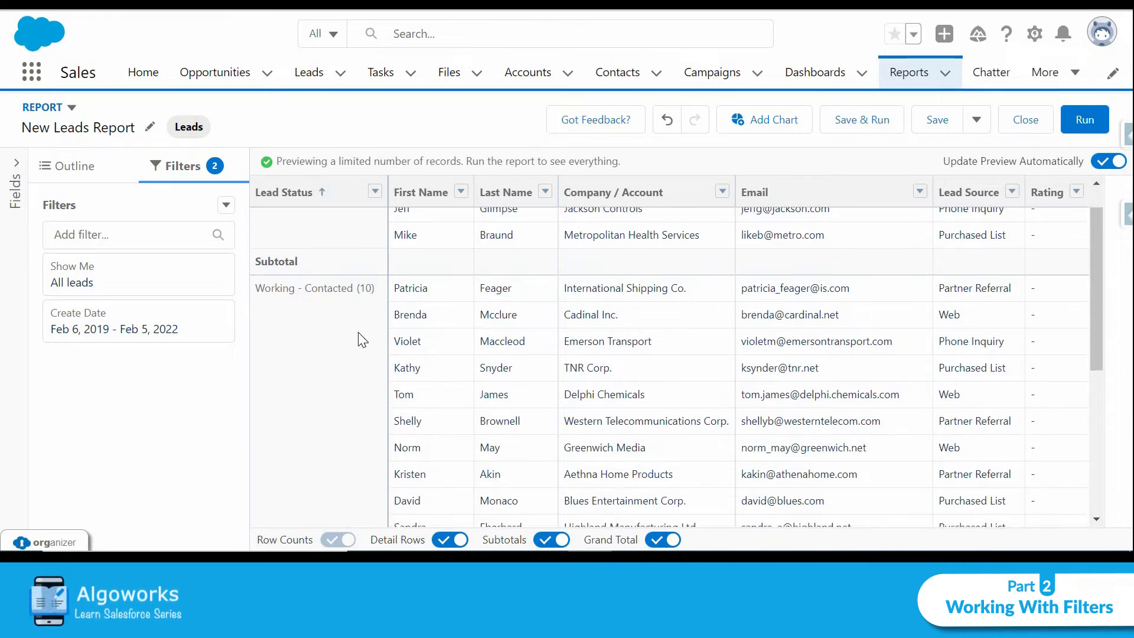
scroll(363, 339, up, 6)
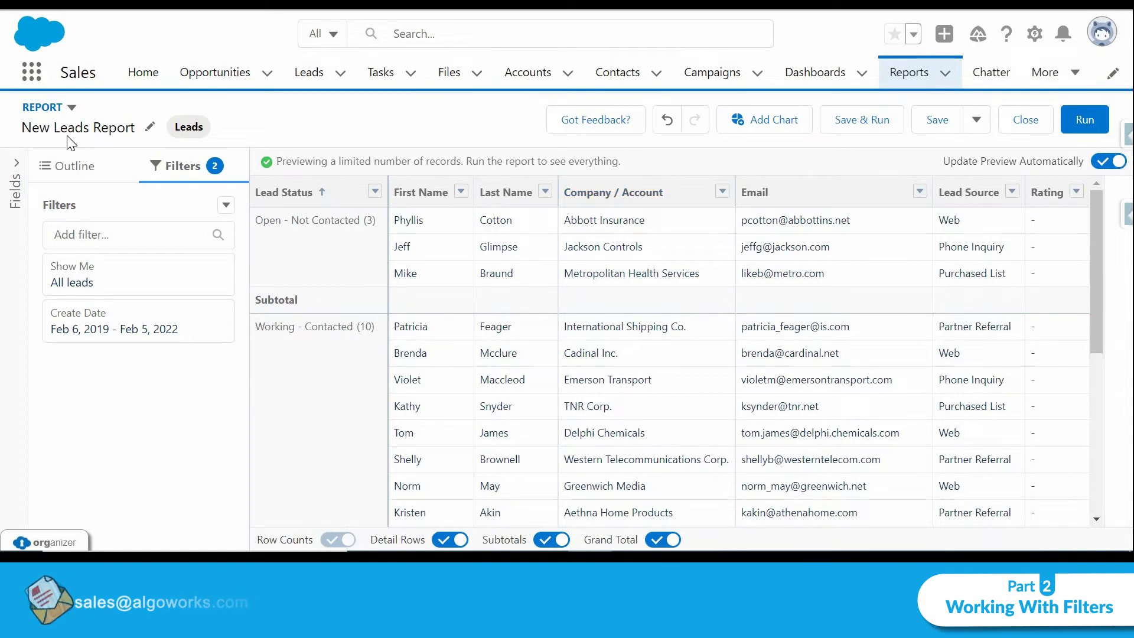
Rename the report as "Leads grouped by Status"
click(148, 127)
key(BackSpace)
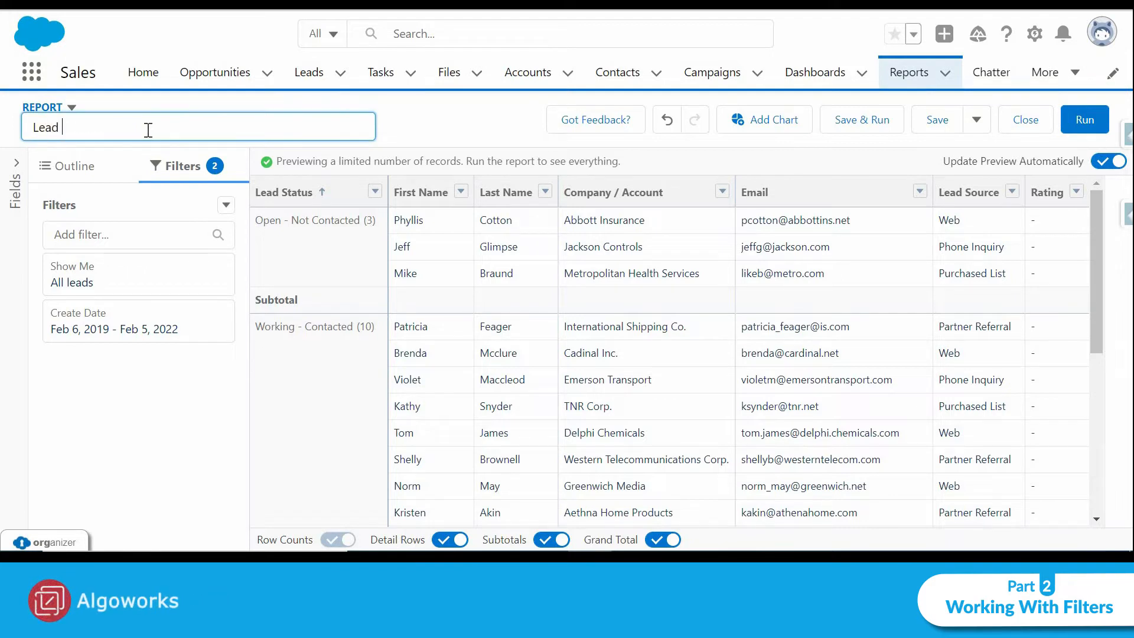
text(Leads gr)
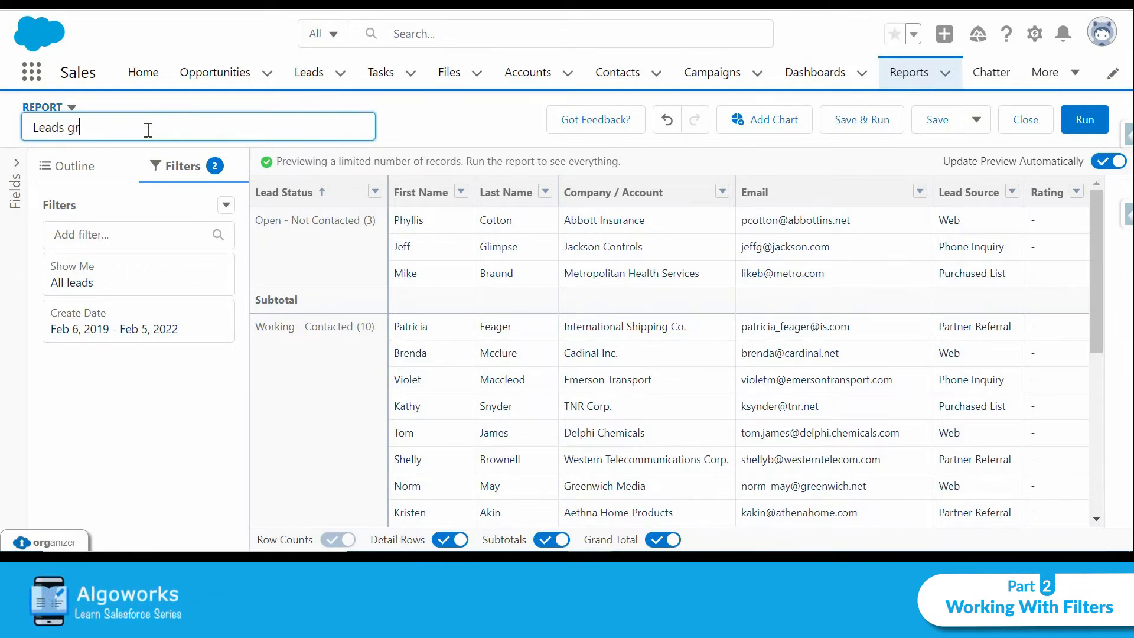
text(ouped by )
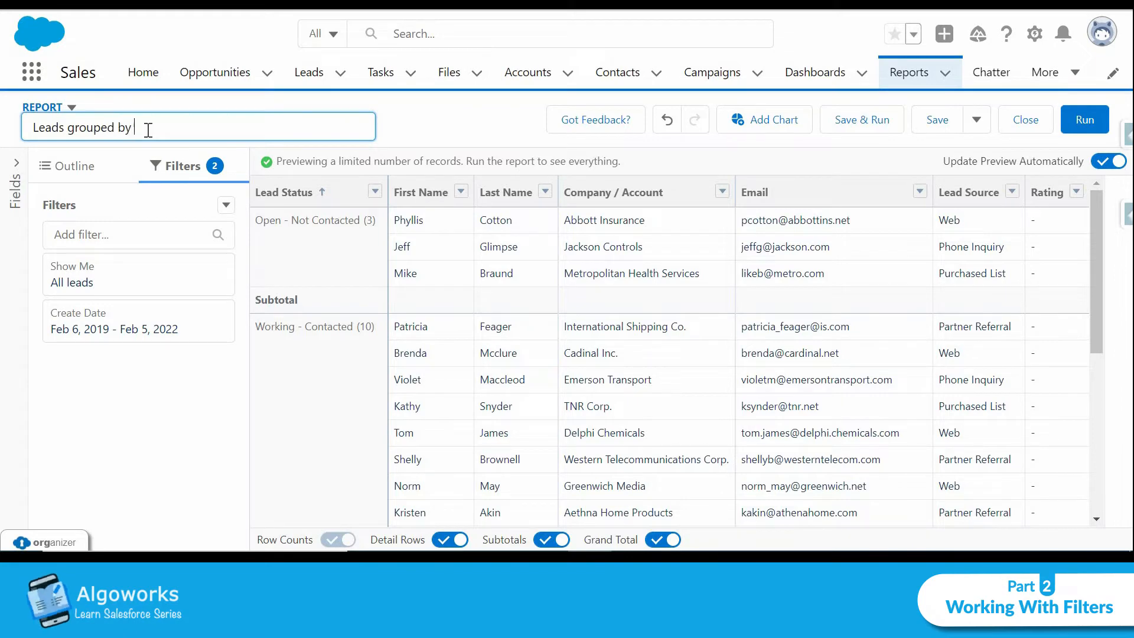
text(St)
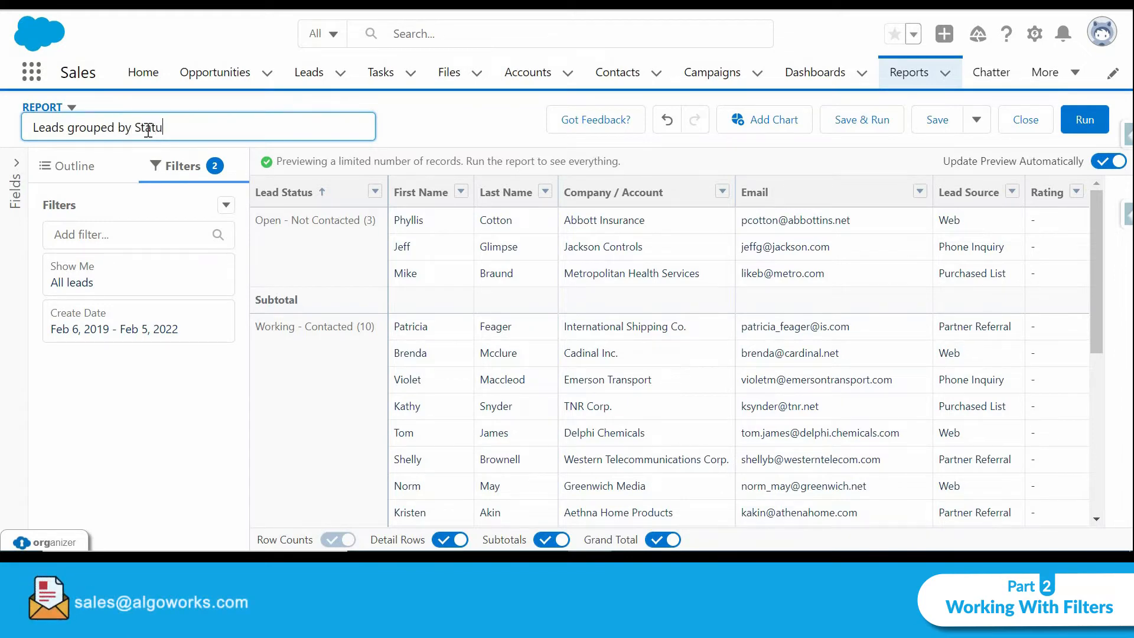
text(atus)
click(408, 143)
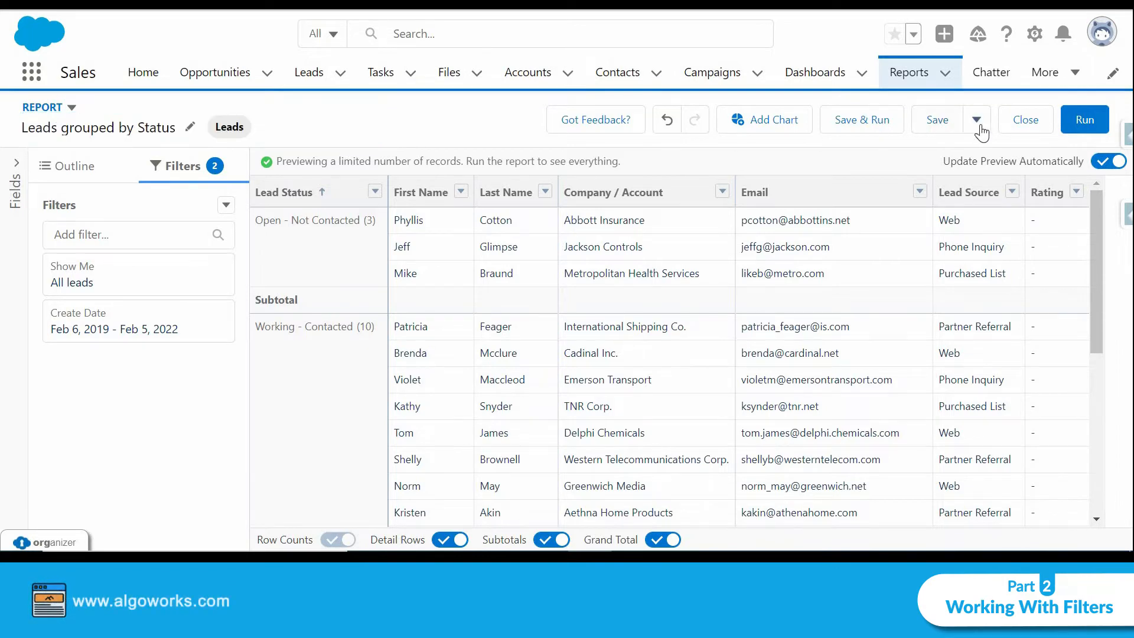
Save the report, letting its unique name be filled in automatically from the report name
click(945, 126)
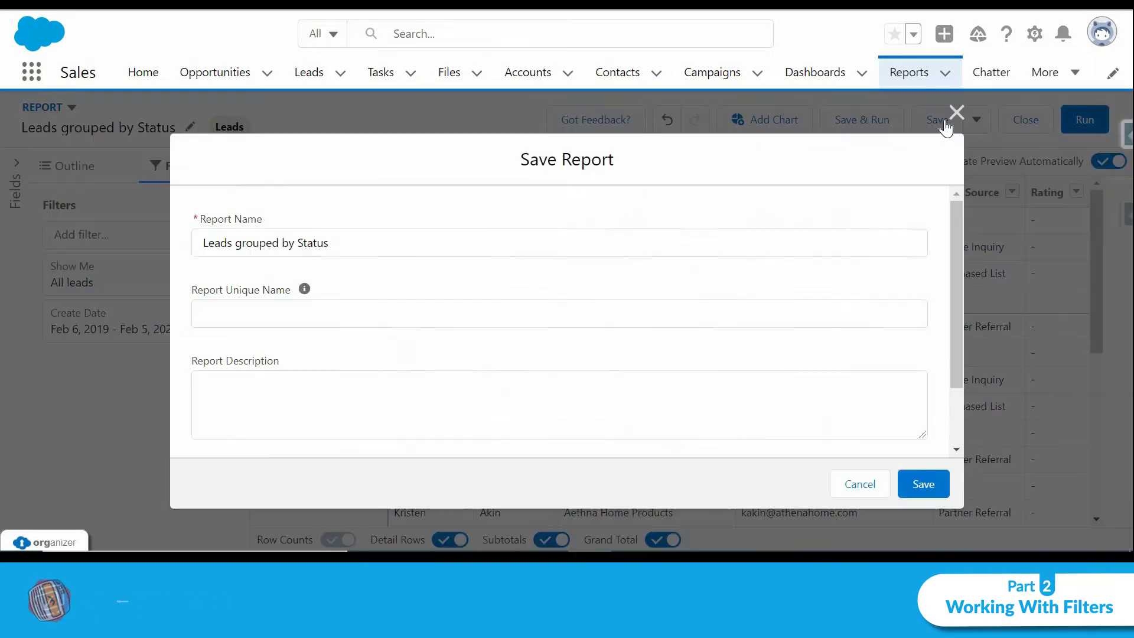
click(274, 320)
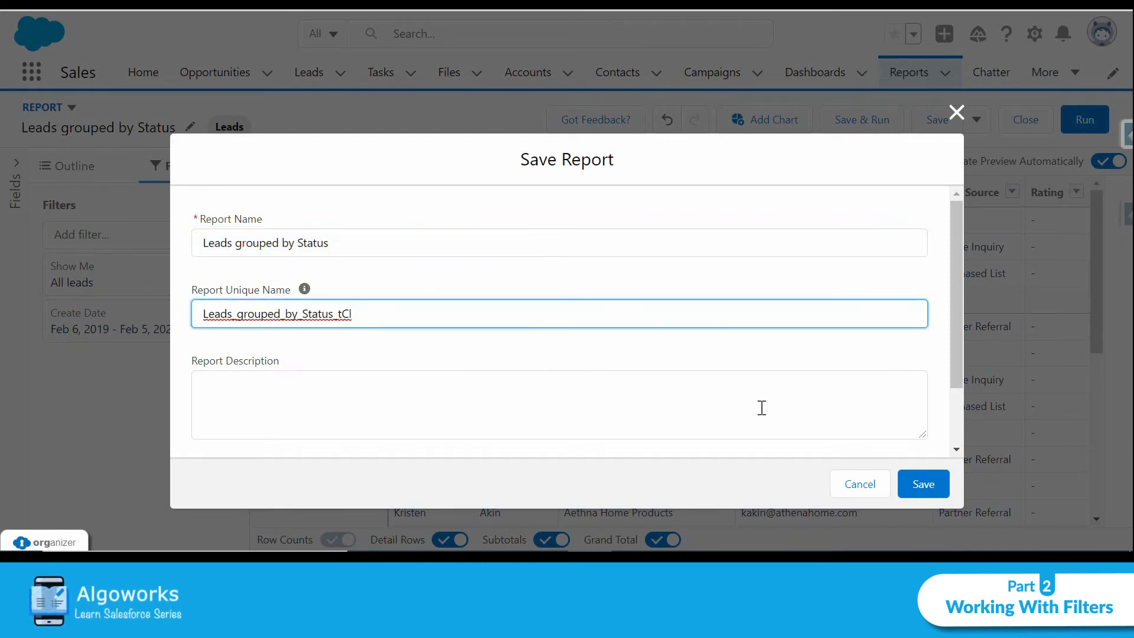
click(935, 484)
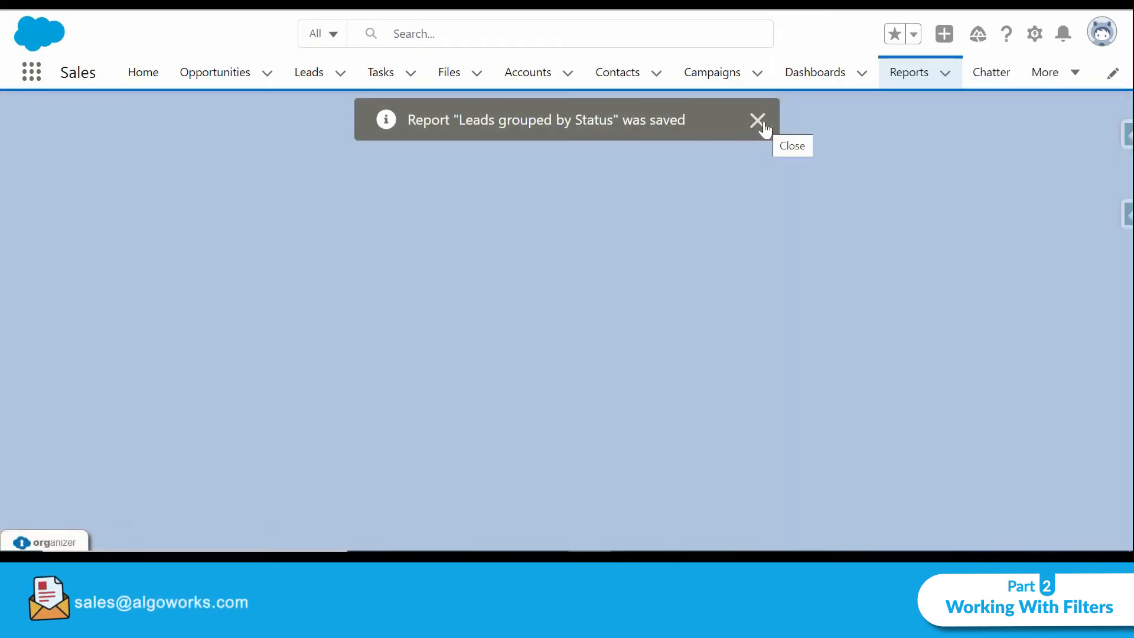
click(763, 123)
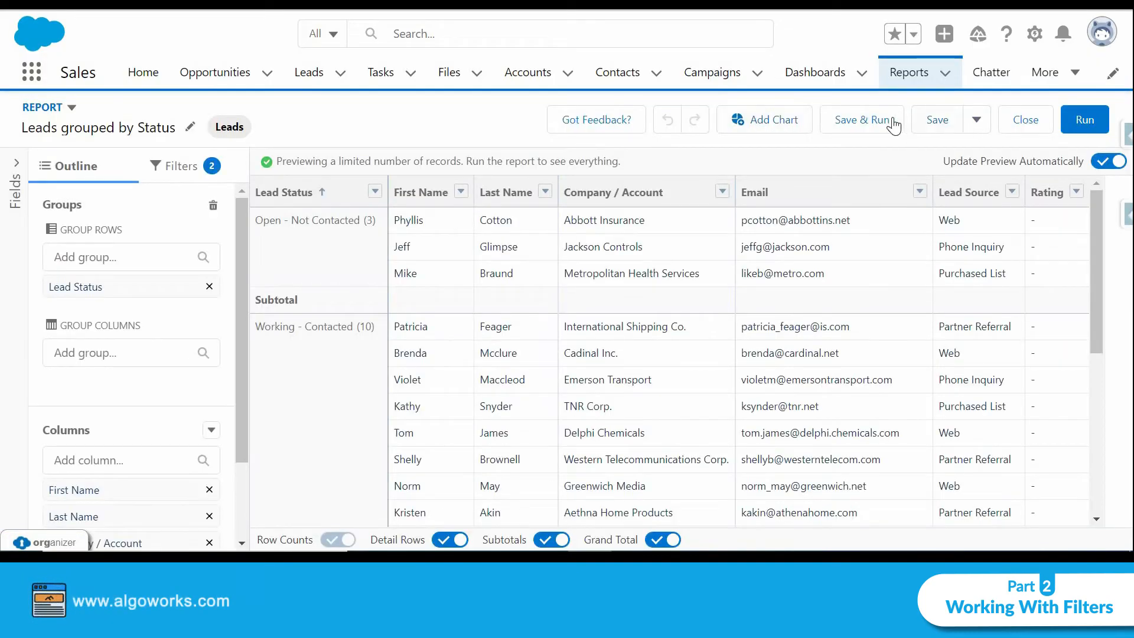
Save and run the report, and review the full list of leads under each Lead Status group
click(891, 118)
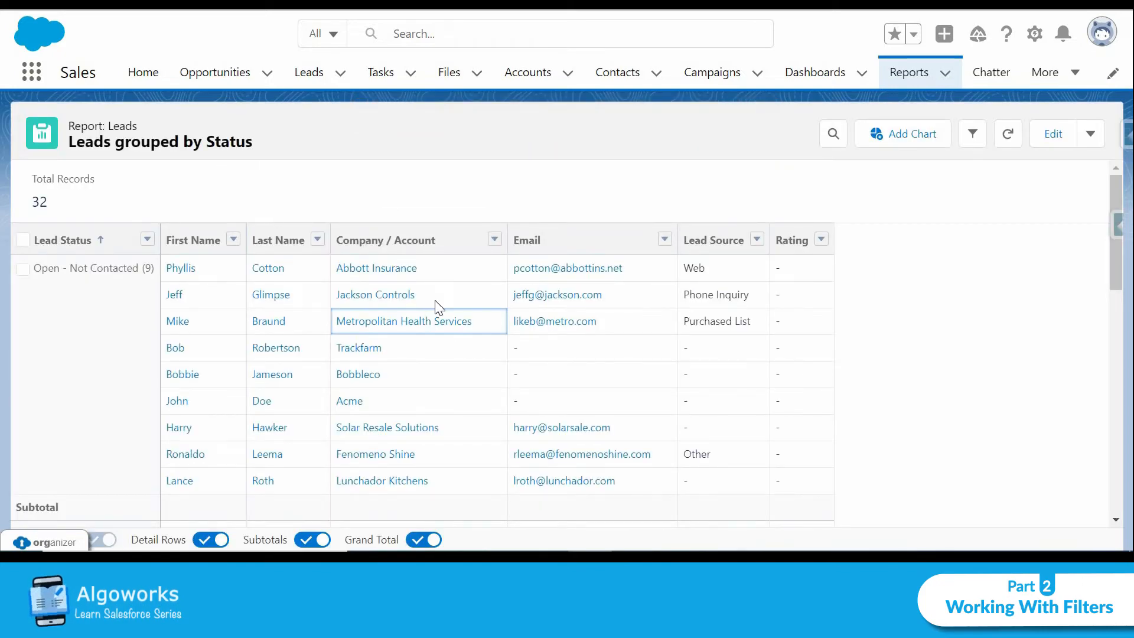
scroll(453, 329, down, 6)
scroll(453, 328, down, 5)
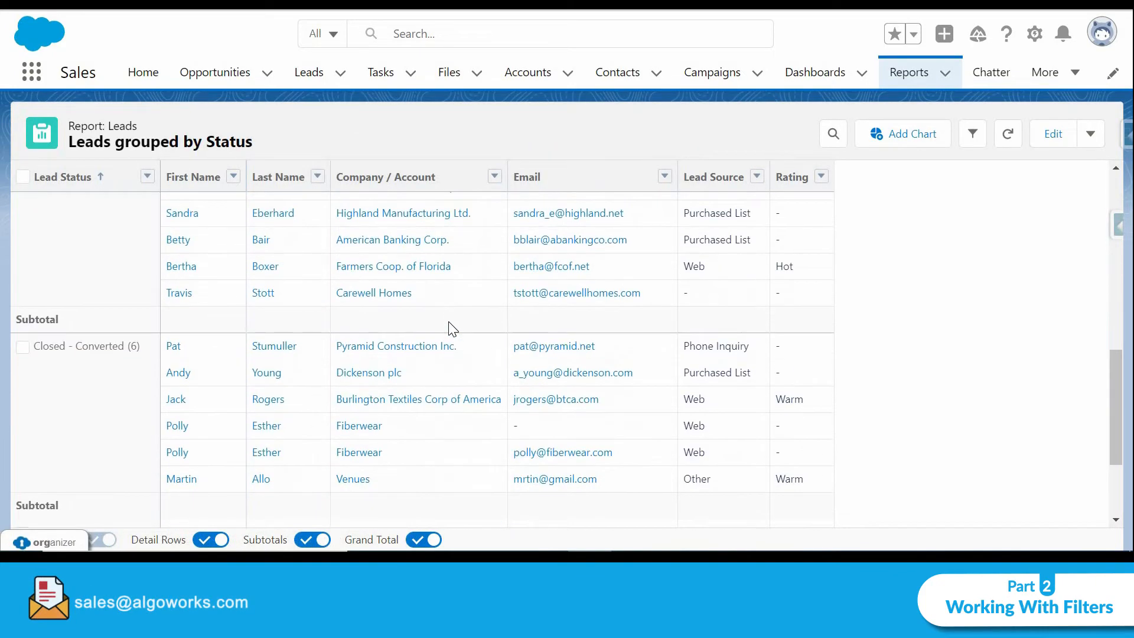
scroll(334, 313, up, 10)
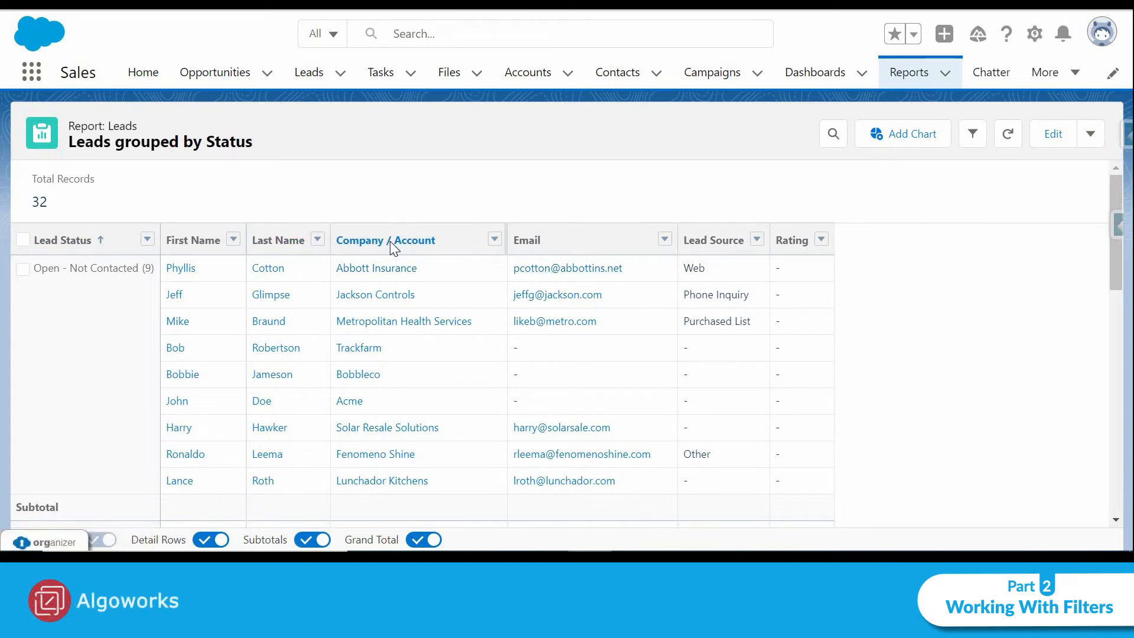
scroll(391, 248, down, 6)
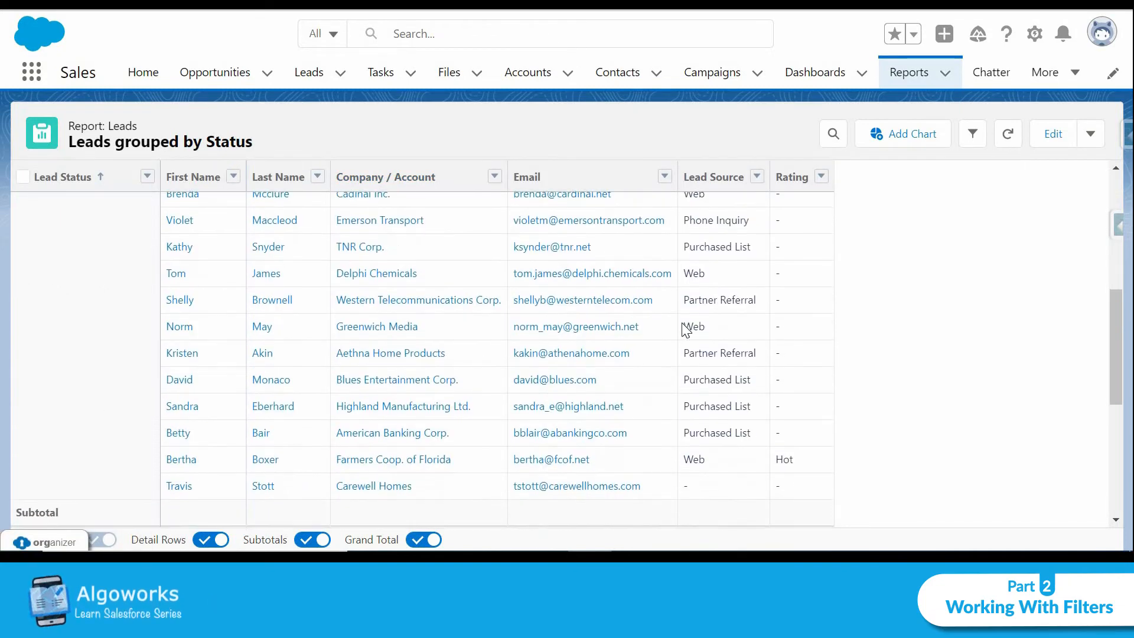
scroll(689, 327, down, 4)
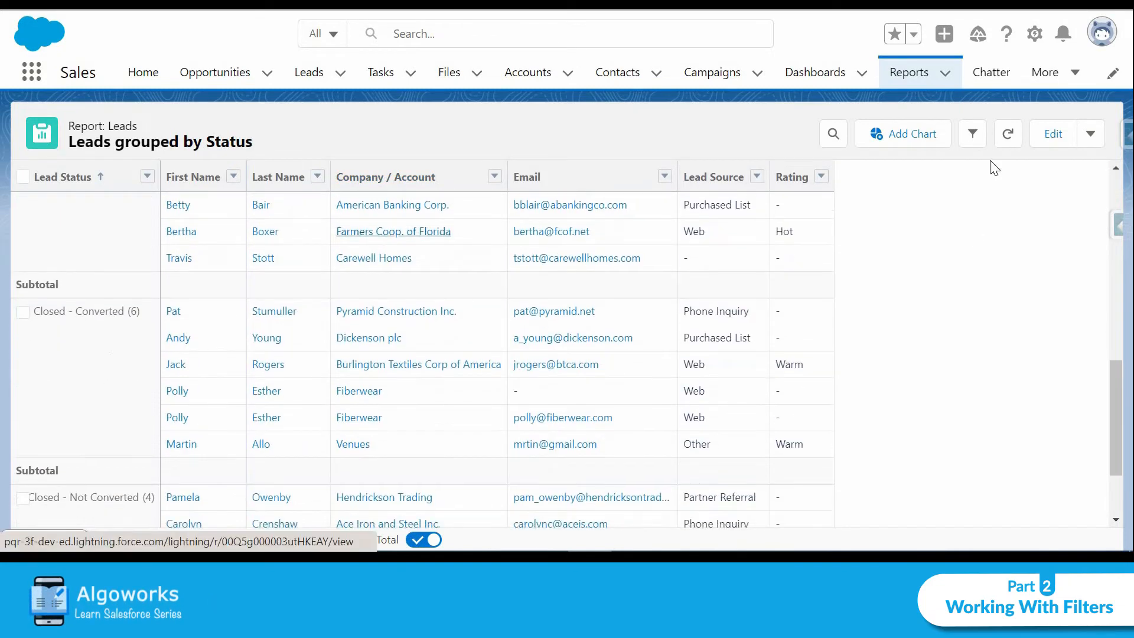
Reopen the report for editing, add the Annual Revenue column and check its values and subtotals in the preview
click(1048, 142)
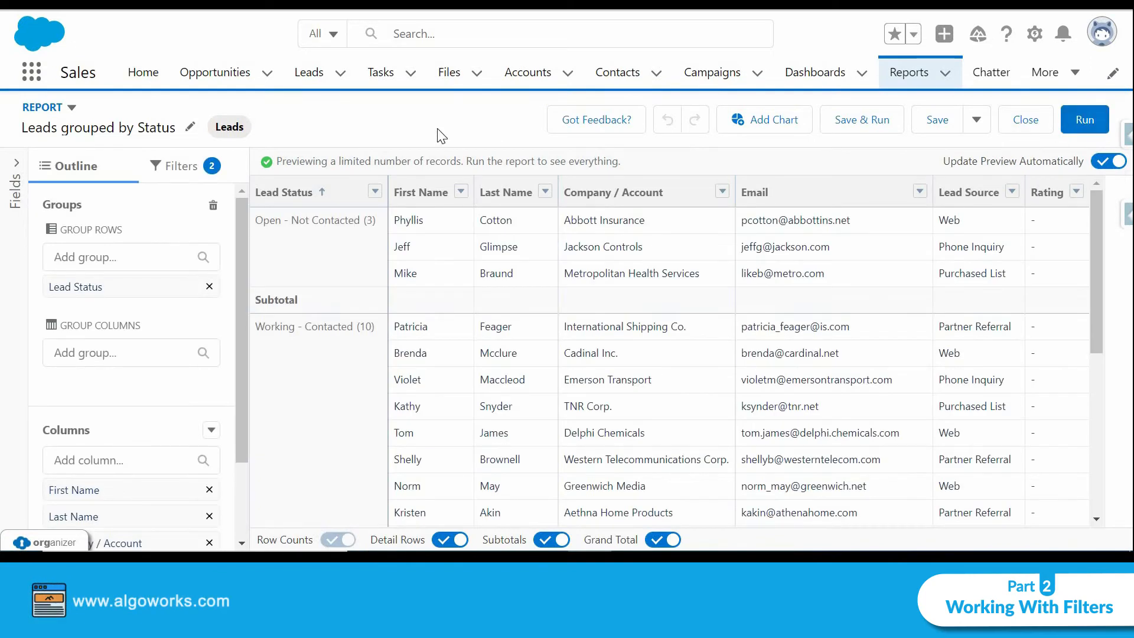
scroll(102, 410, down, 2)
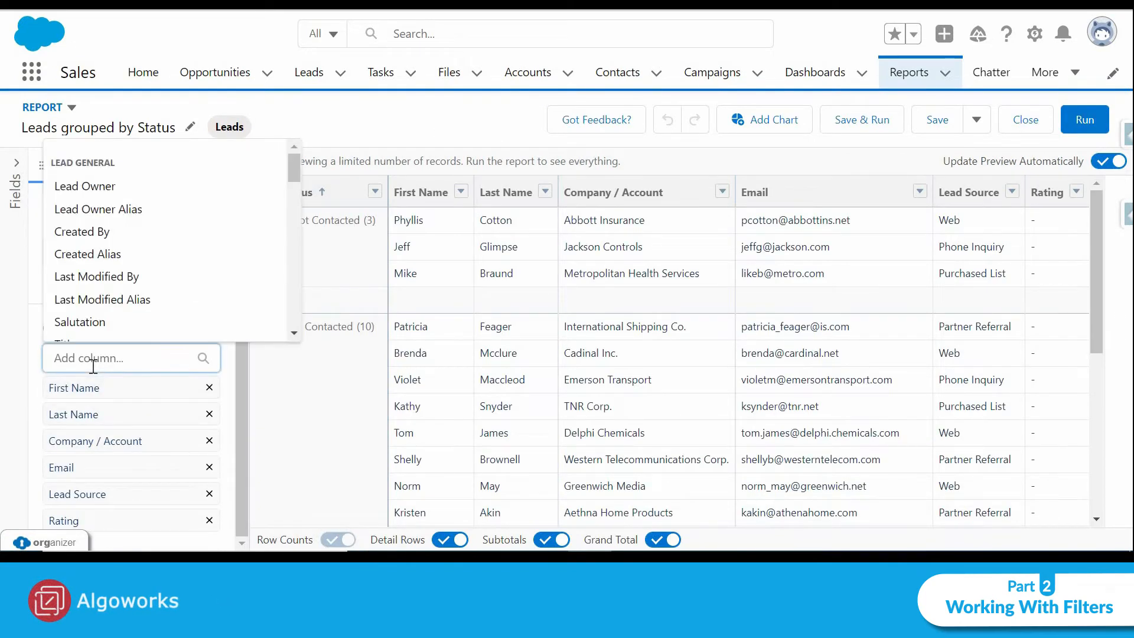
text(annual)
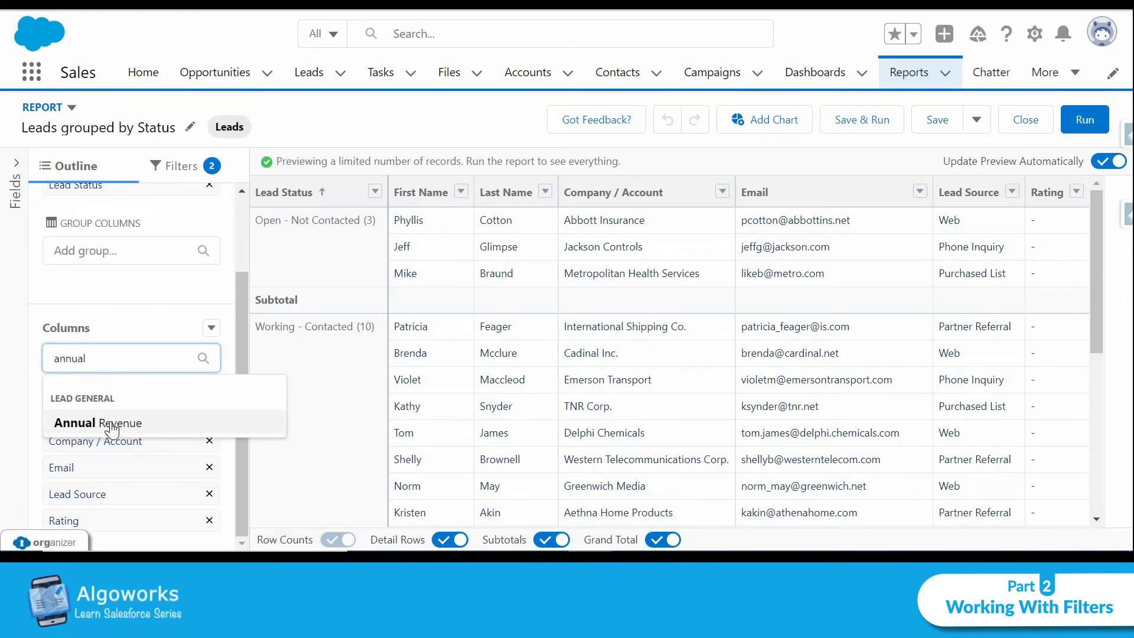
click(110, 421)
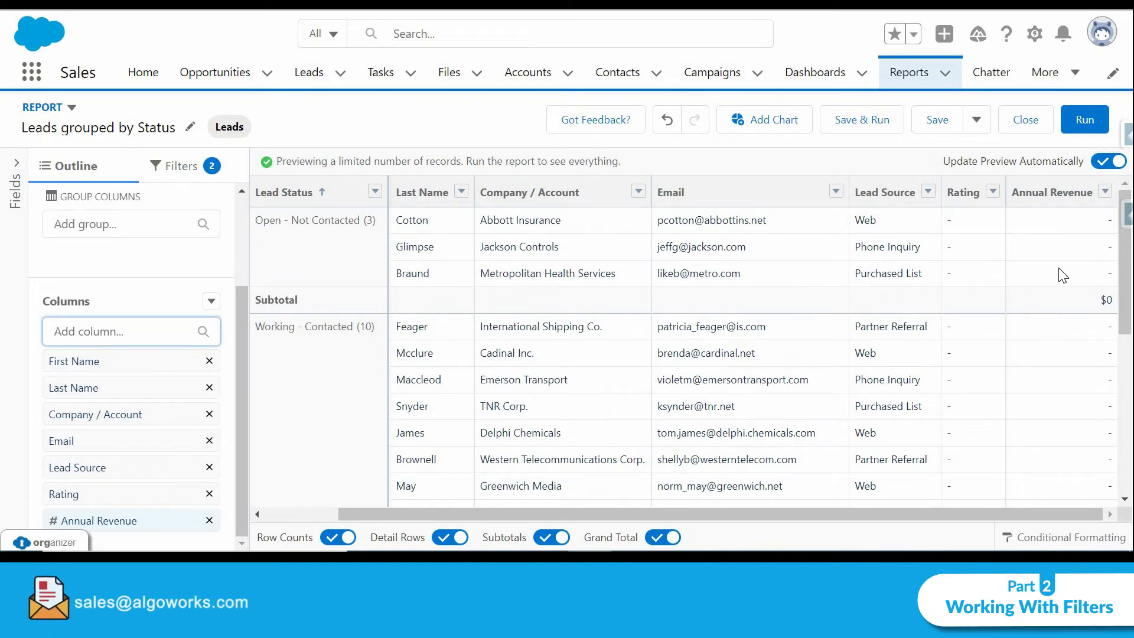
scroll(1063, 275, down, 5)
scroll(781, 340, left, 2)
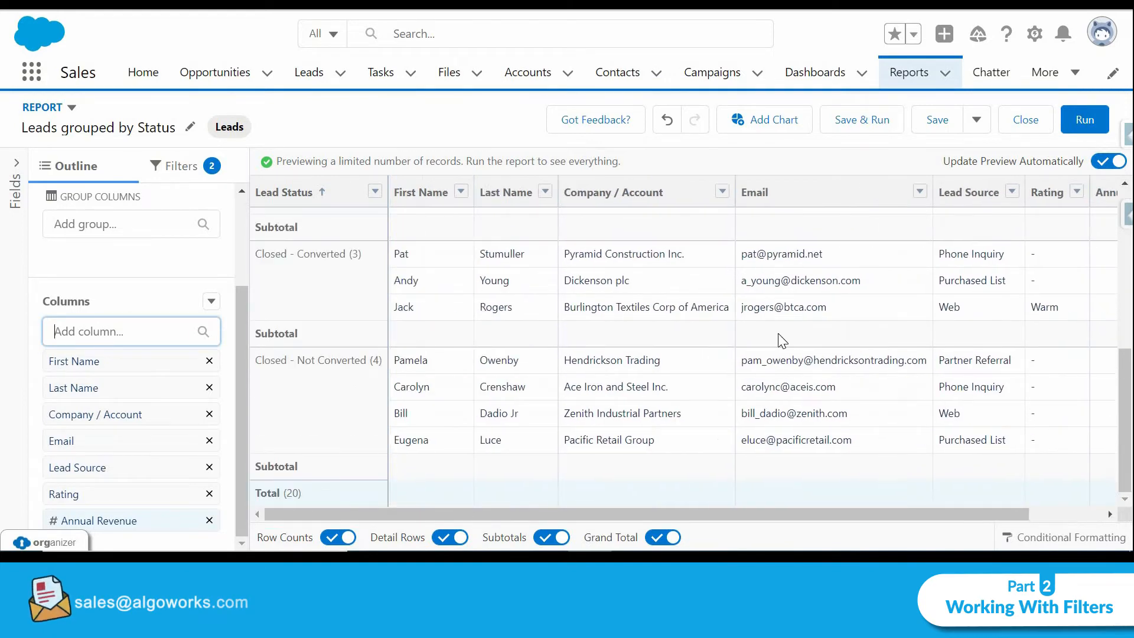
scroll(781, 340, right, 2)
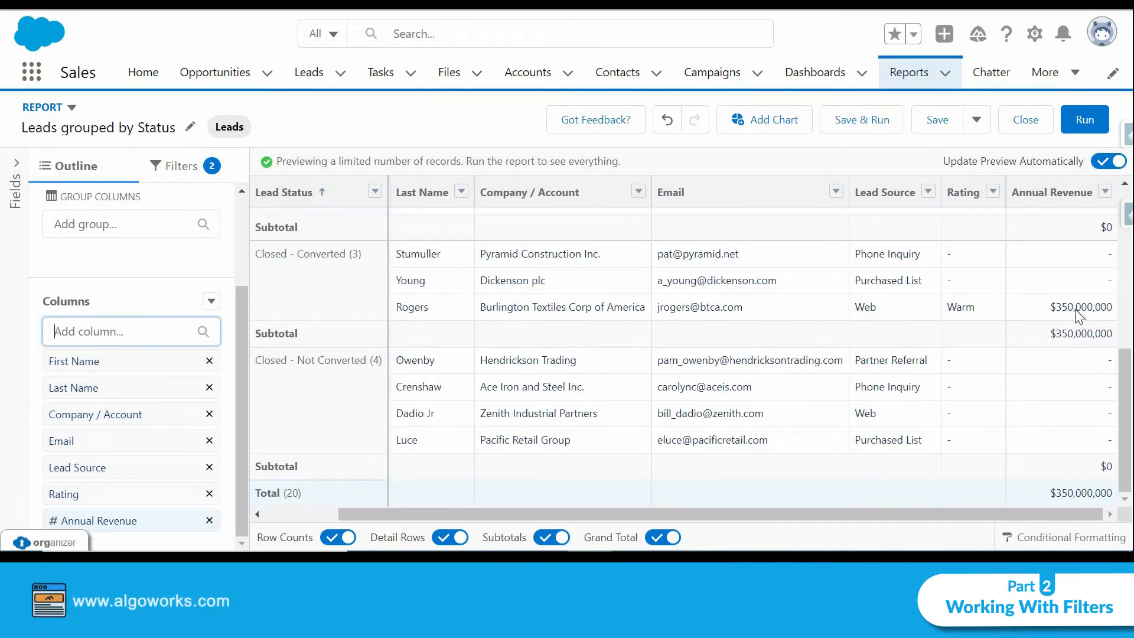
Sort the Annual Revenue column ascending, check its summarize options, and save and run the report
click(1105, 192)
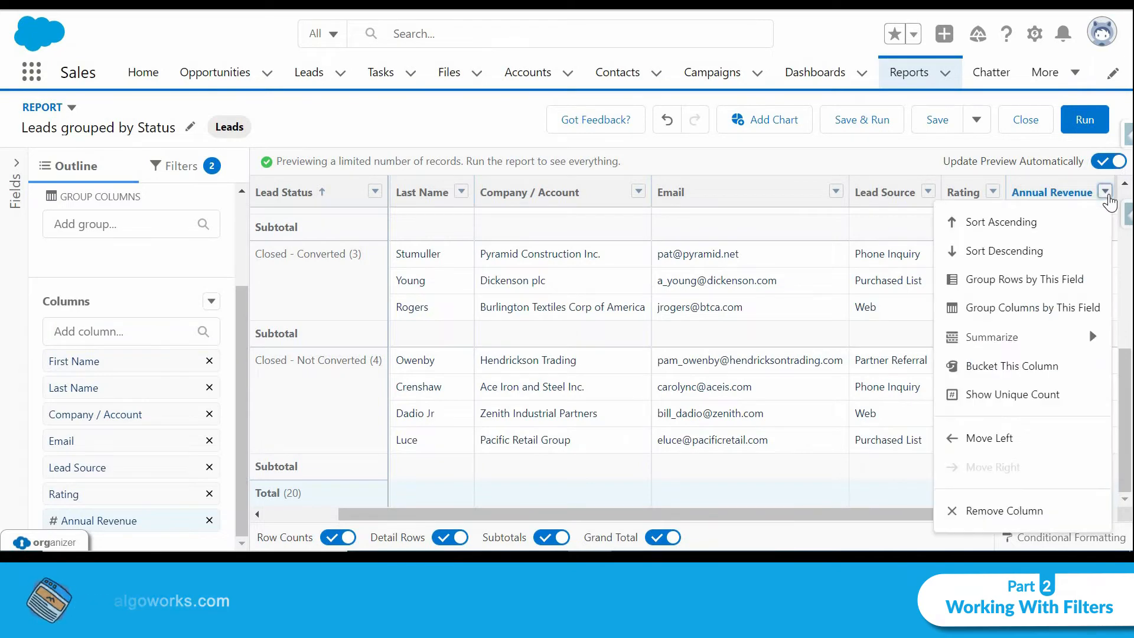
click(1008, 225)
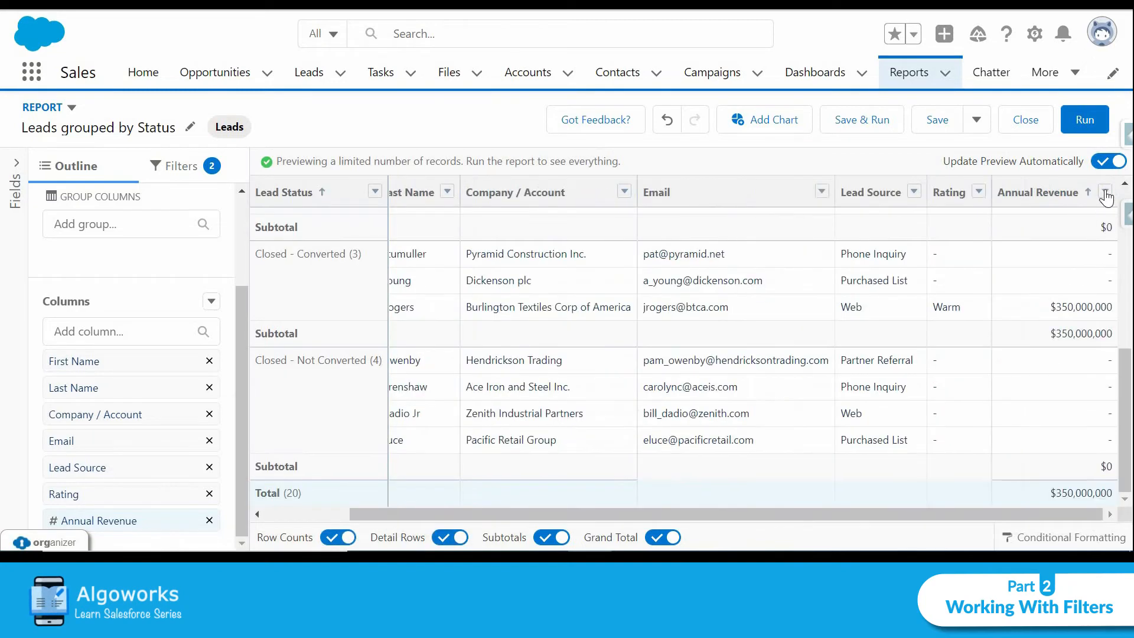
click(1104, 192)
mouse_move(992, 337)
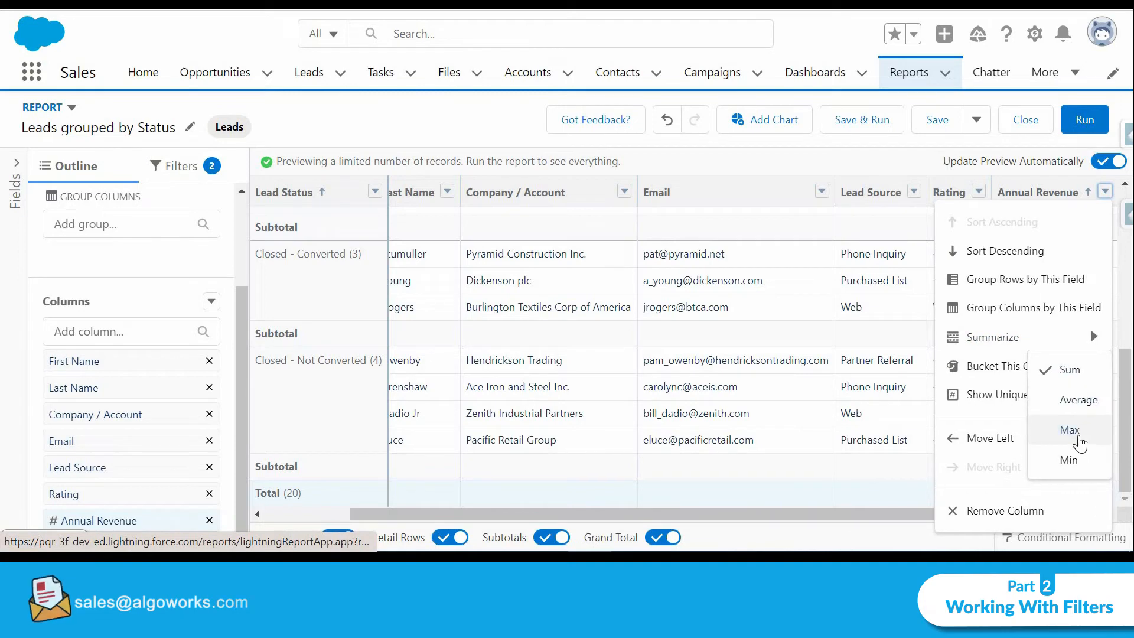
click(880, 122)
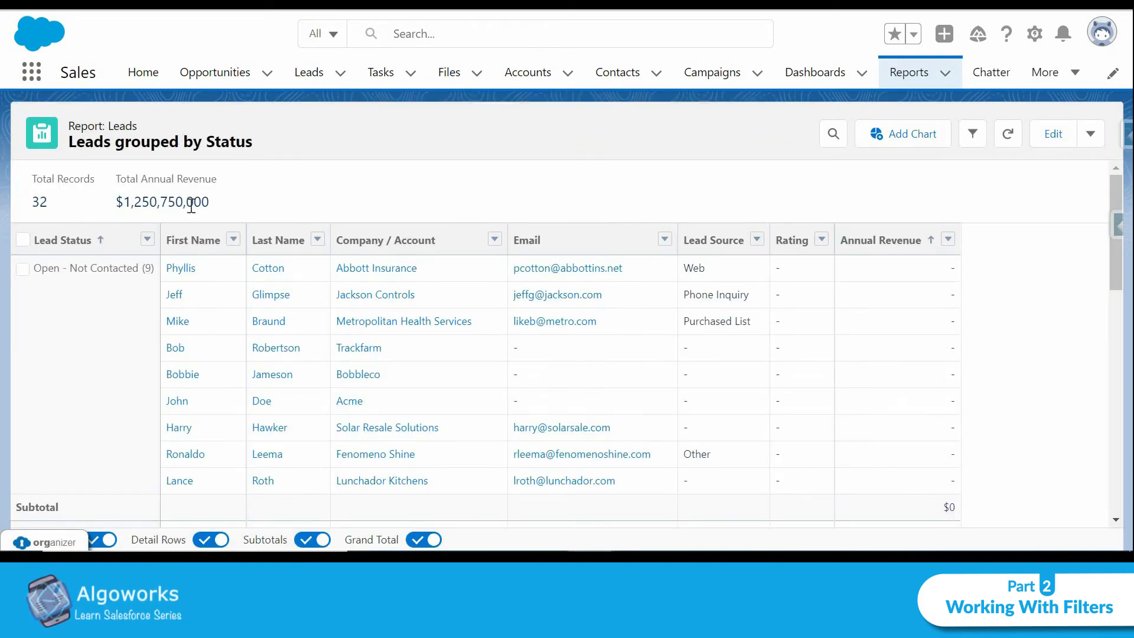
Add a chart to the report and view it above the lead rows
click(916, 131)
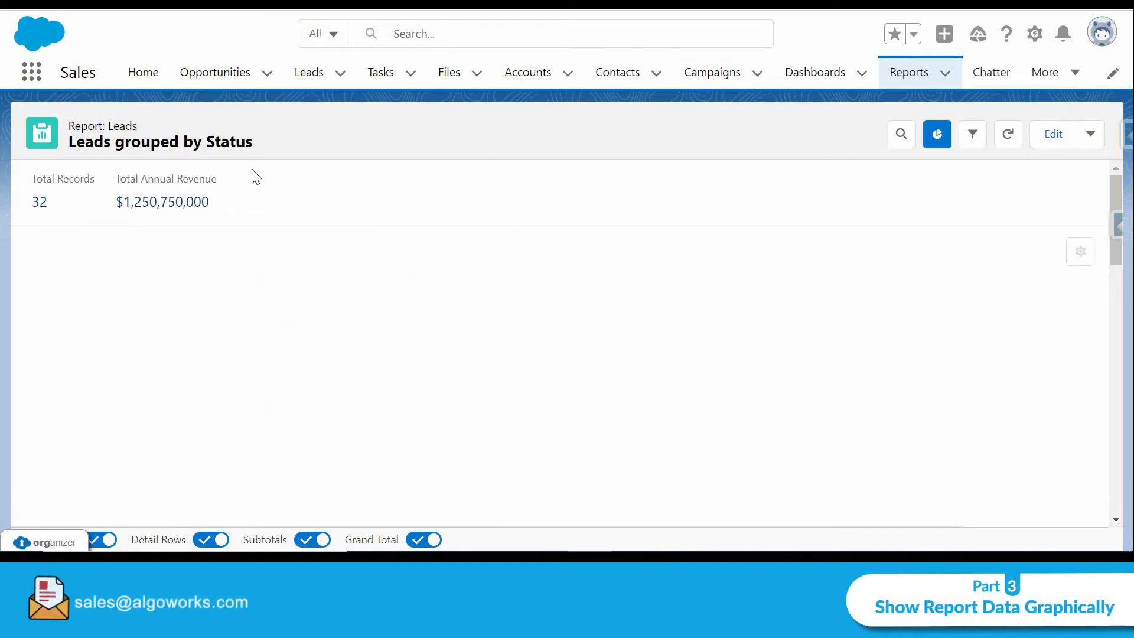
scroll(399, 300, down, 3)
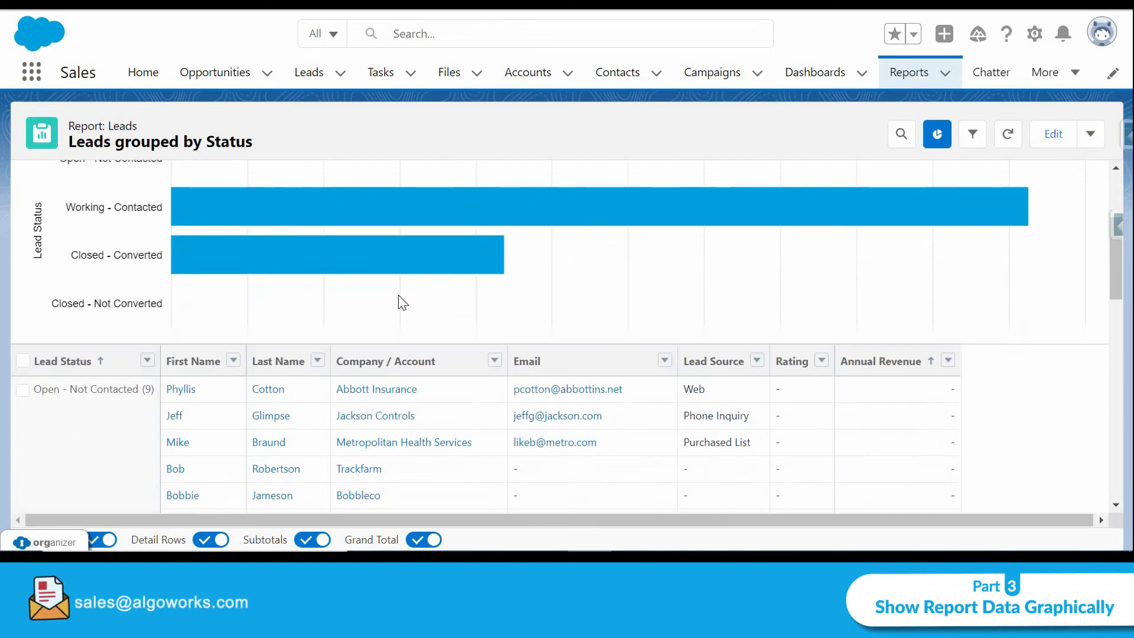
scroll(398, 301, up, 2)
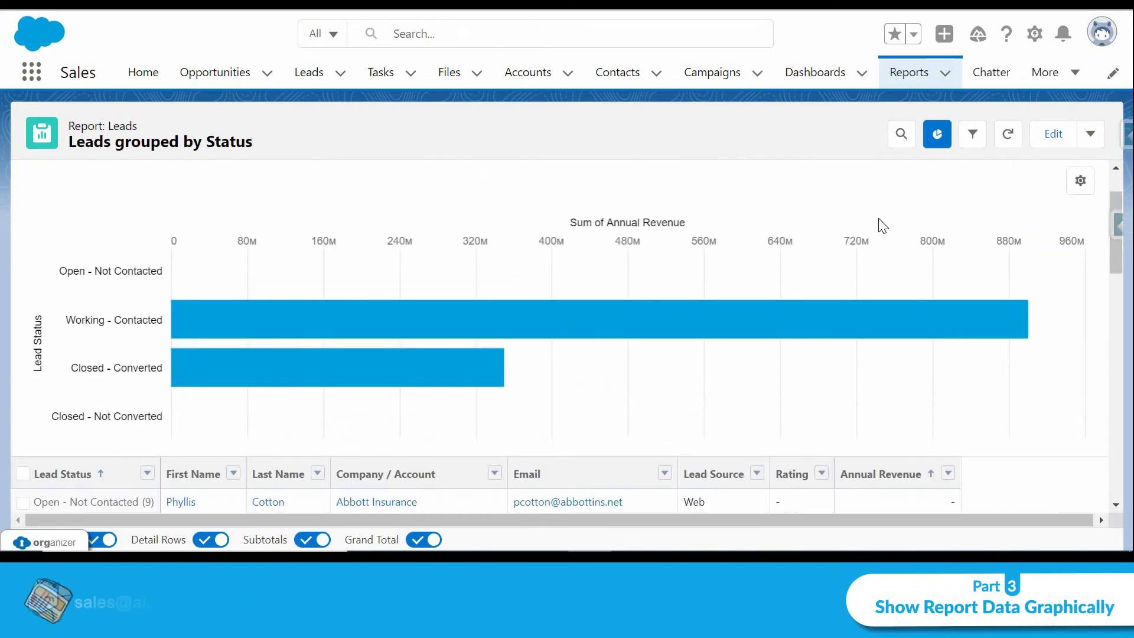
Try the Column chart type, switch the report chart to Line, and close the chart properties
click(1080, 180)
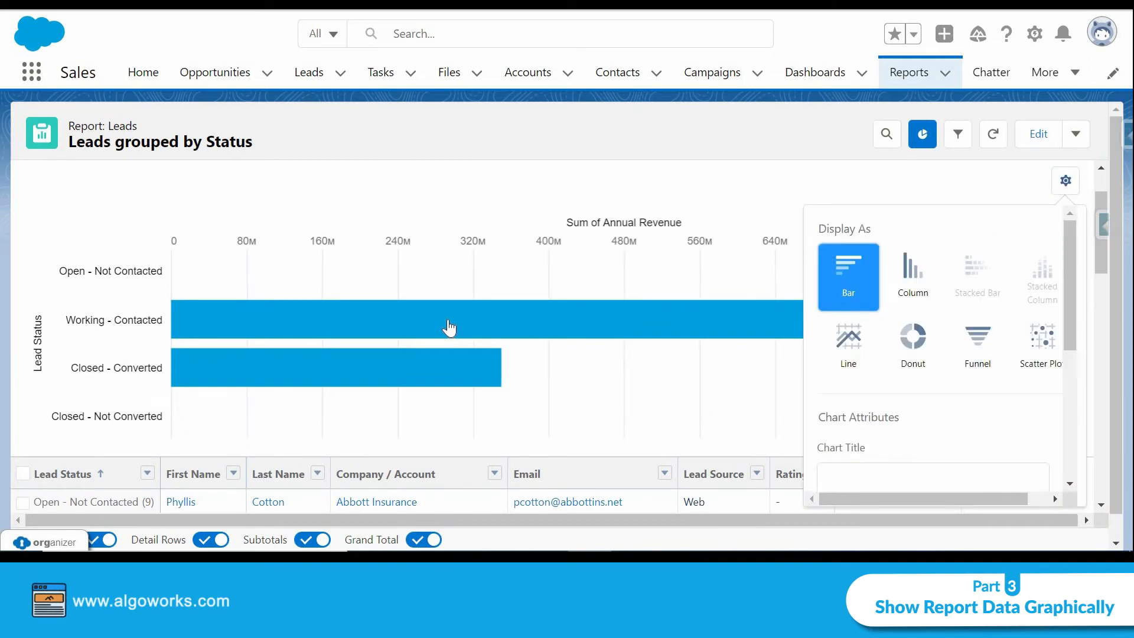
click(906, 289)
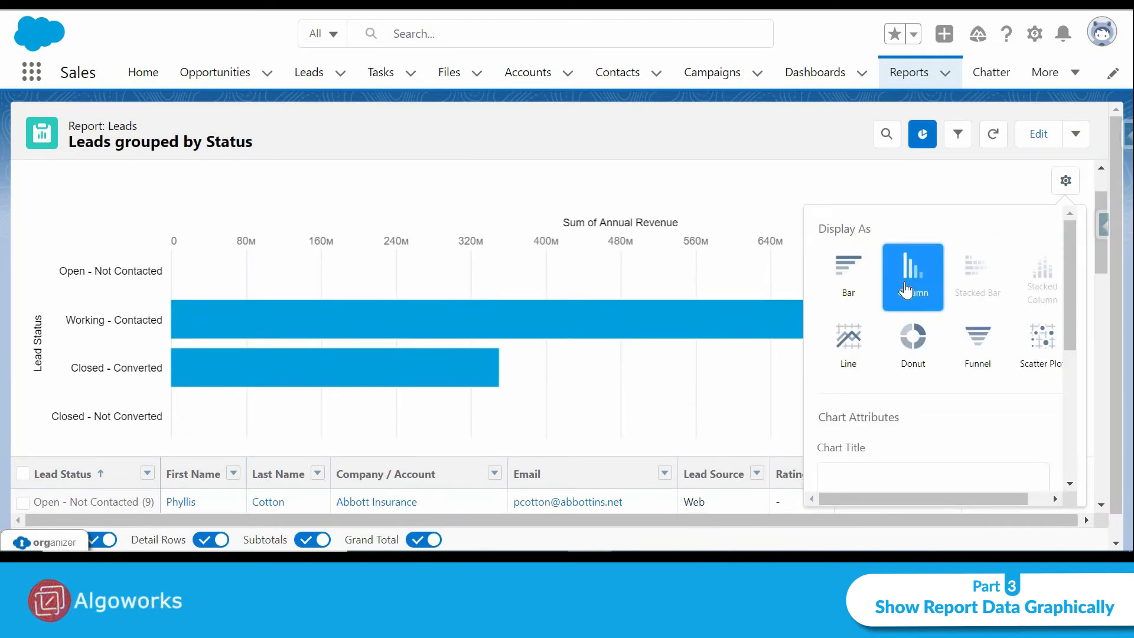
click(843, 360)
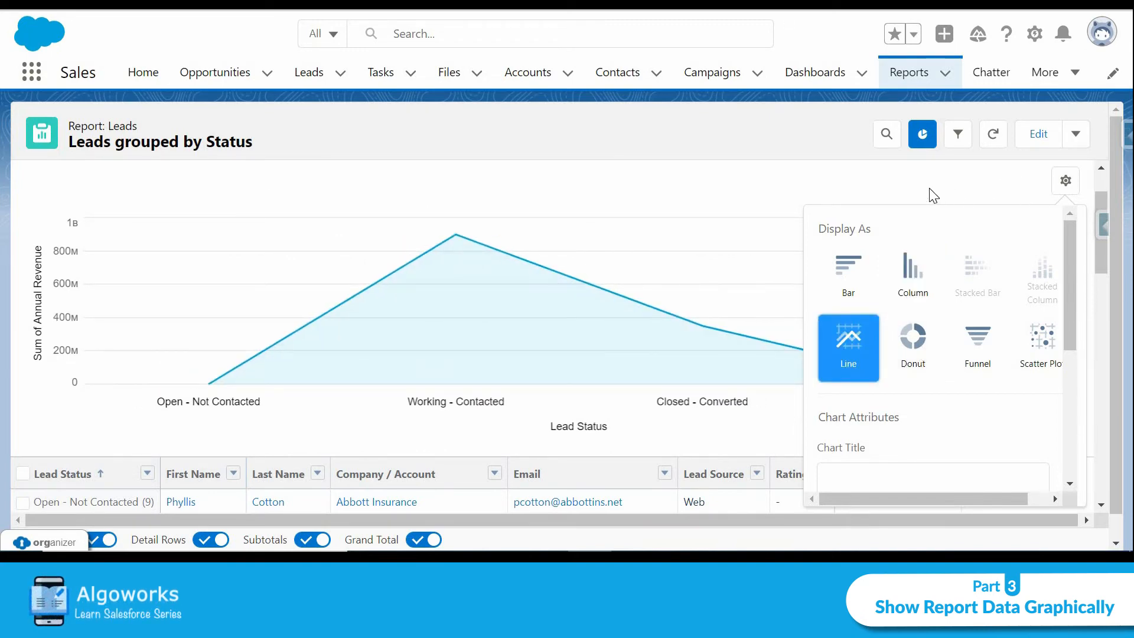
click(1074, 192)
Compare the line chart with the Annual Revenue subtotals of each Lead Status group and the grand total
scroll(700, 355, down, 5)
scroll(700, 351, down, 10)
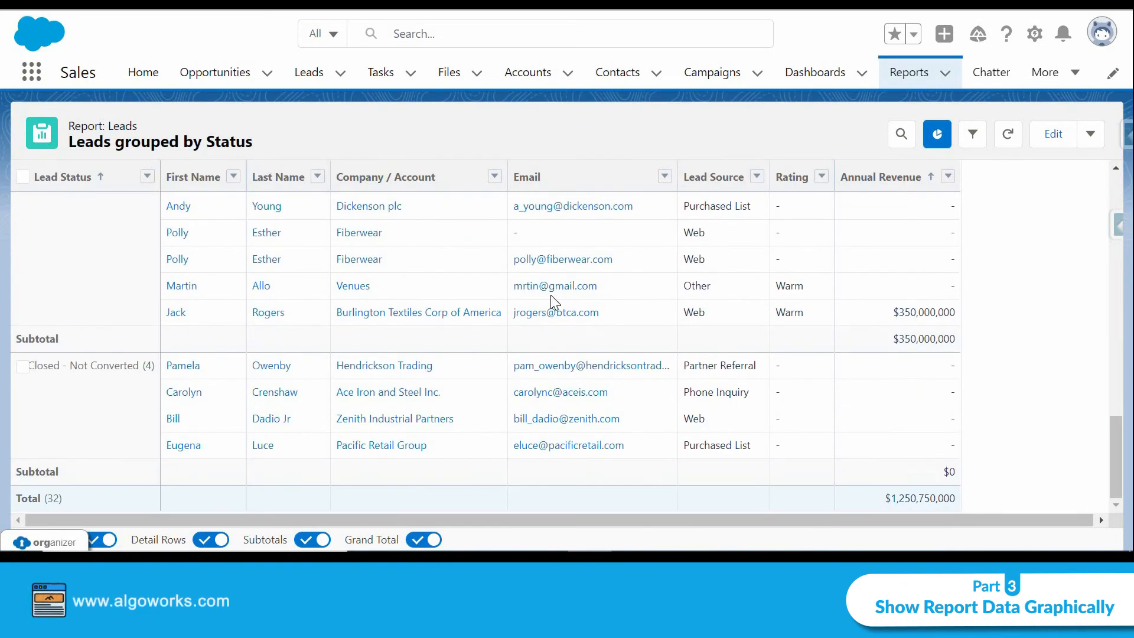
scroll(550, 295, up, 15)
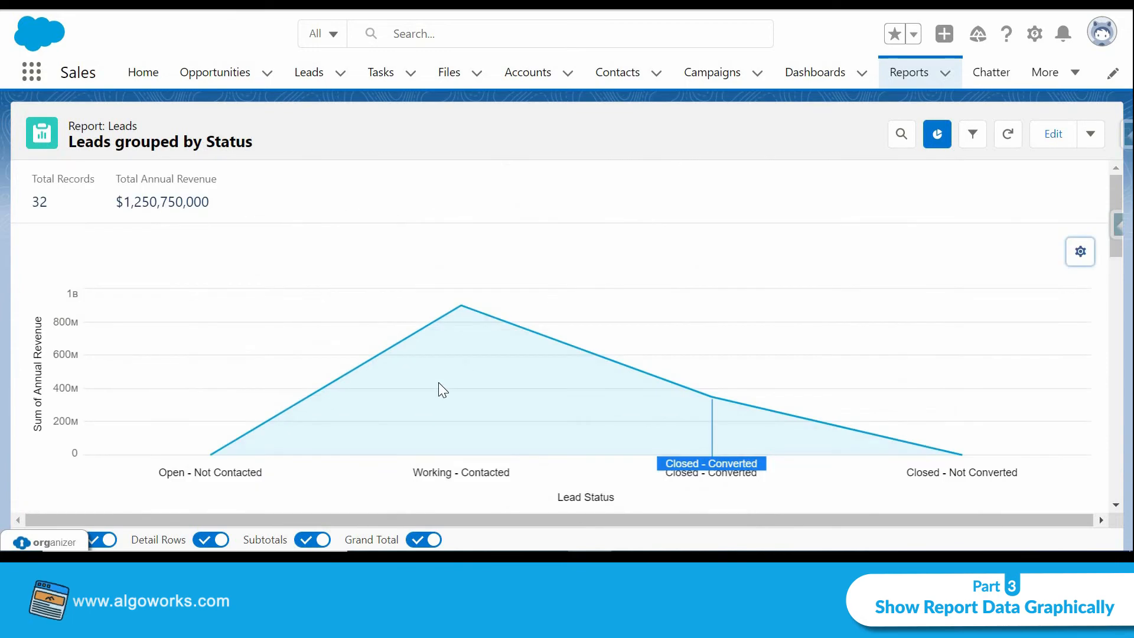
scroll(438, 382, down, 3)
scroll(438, 381, up, 3)
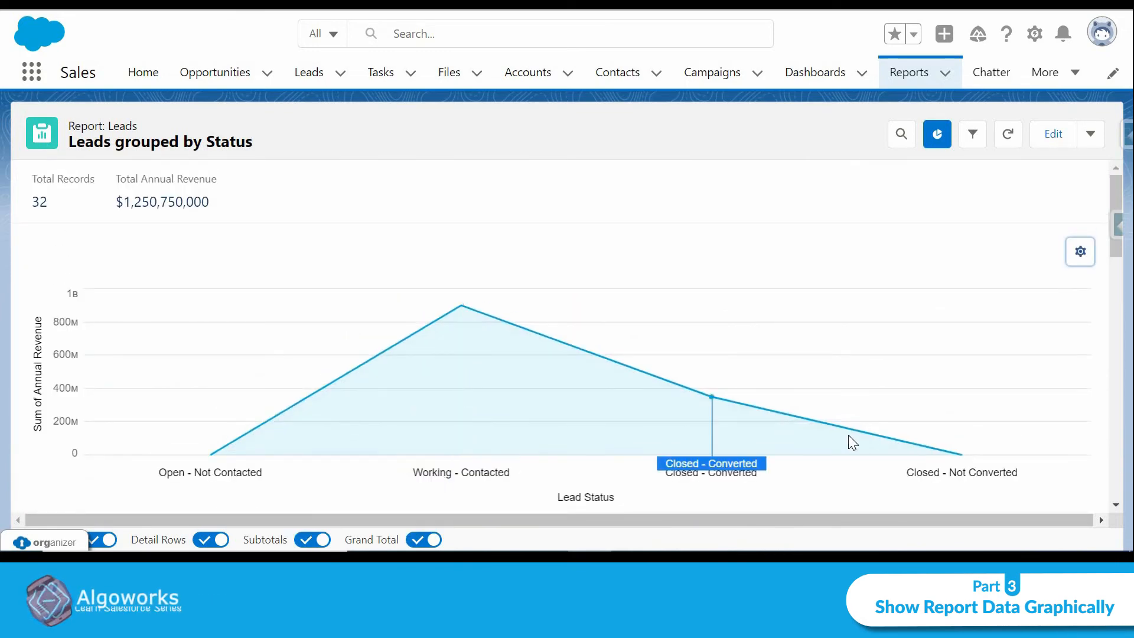
scroll(841, 434, down, 5)
scroll(230, 325, down, 15)
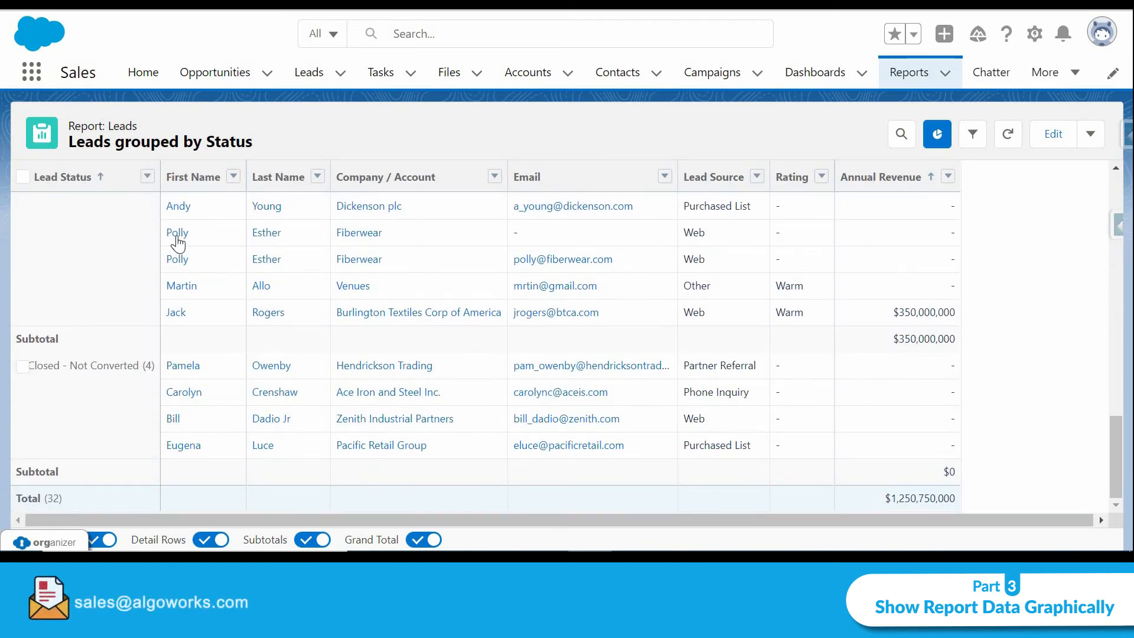
scroll(152, 252, up, 5)
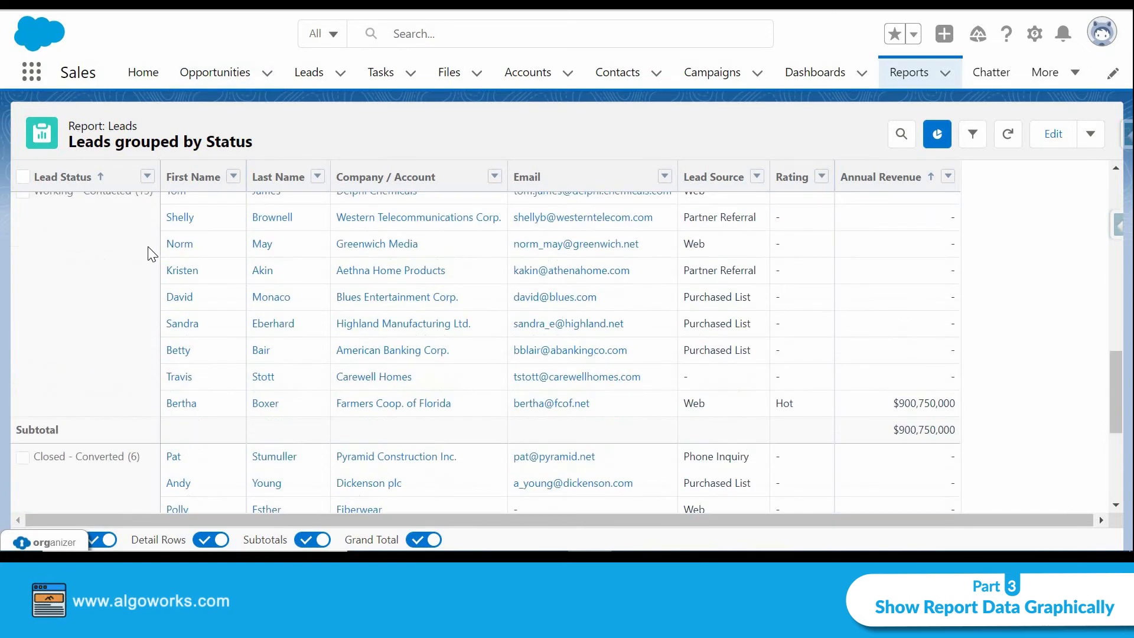
scroll(152, 253, up, 10)
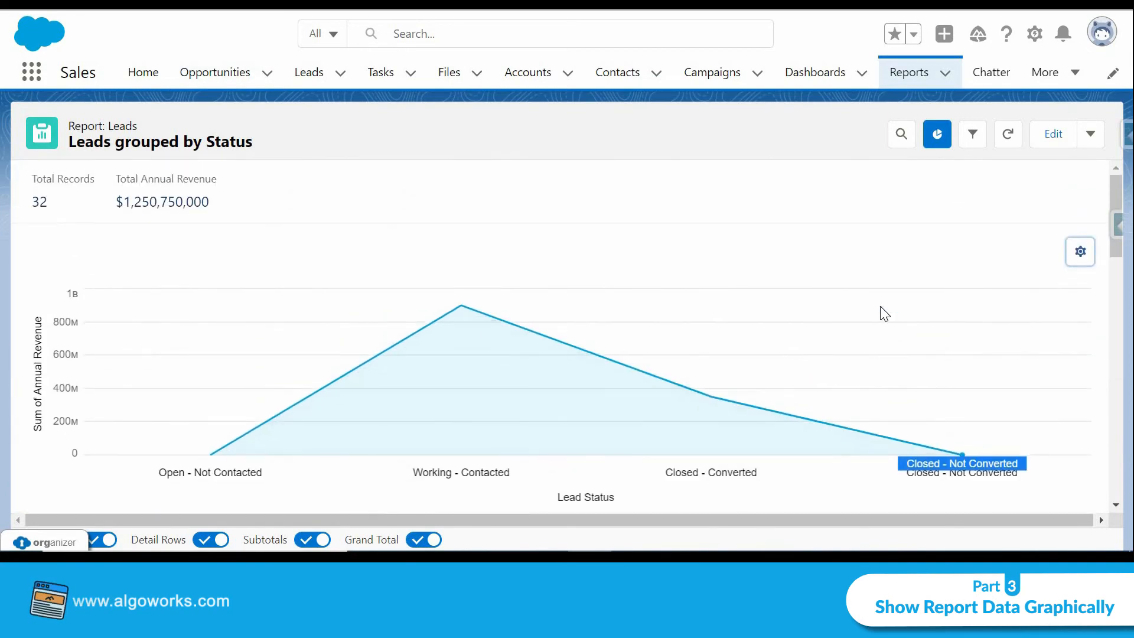
Export the report as a Formatted Report in Excel Format .xlsx
click(1097, 139)
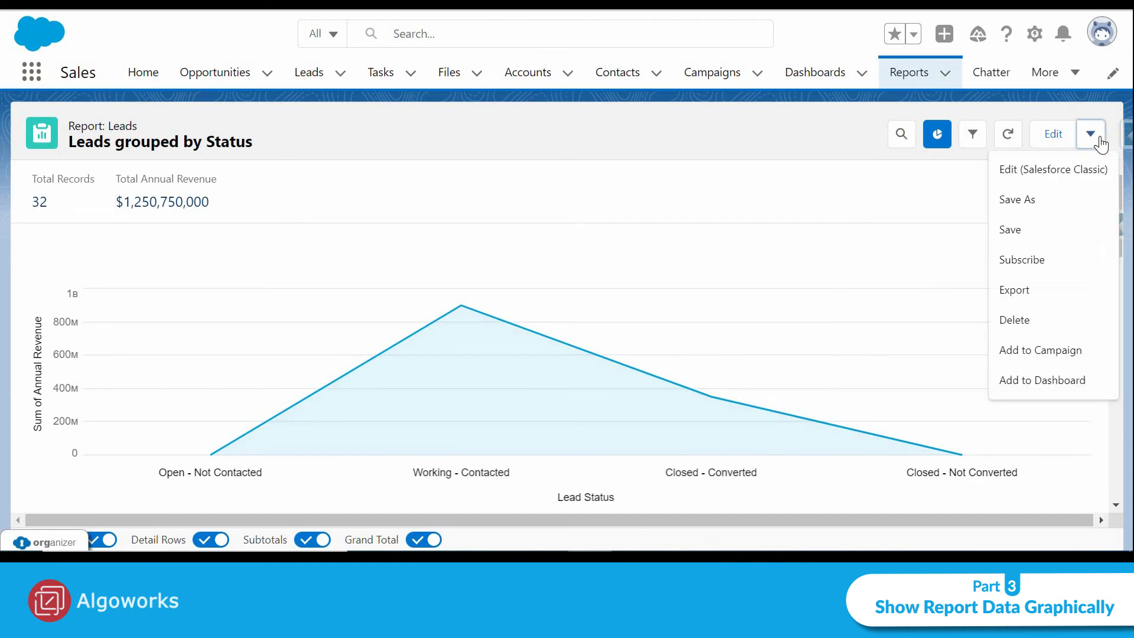
scroll(771, 289, down, 10)
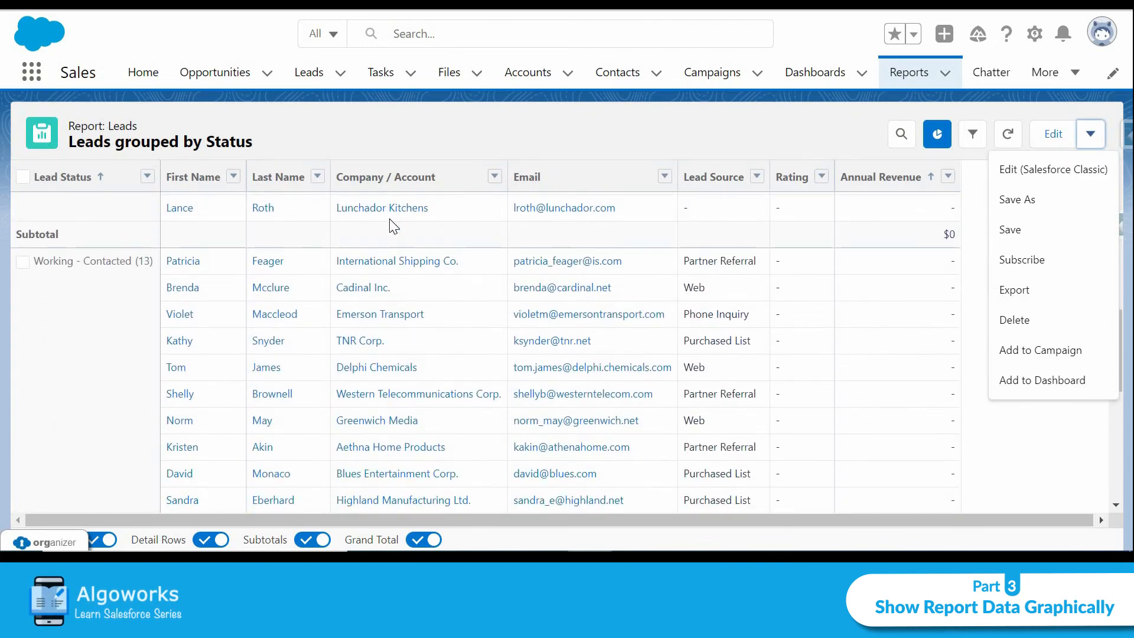
scroll(389, 220, down, 6)
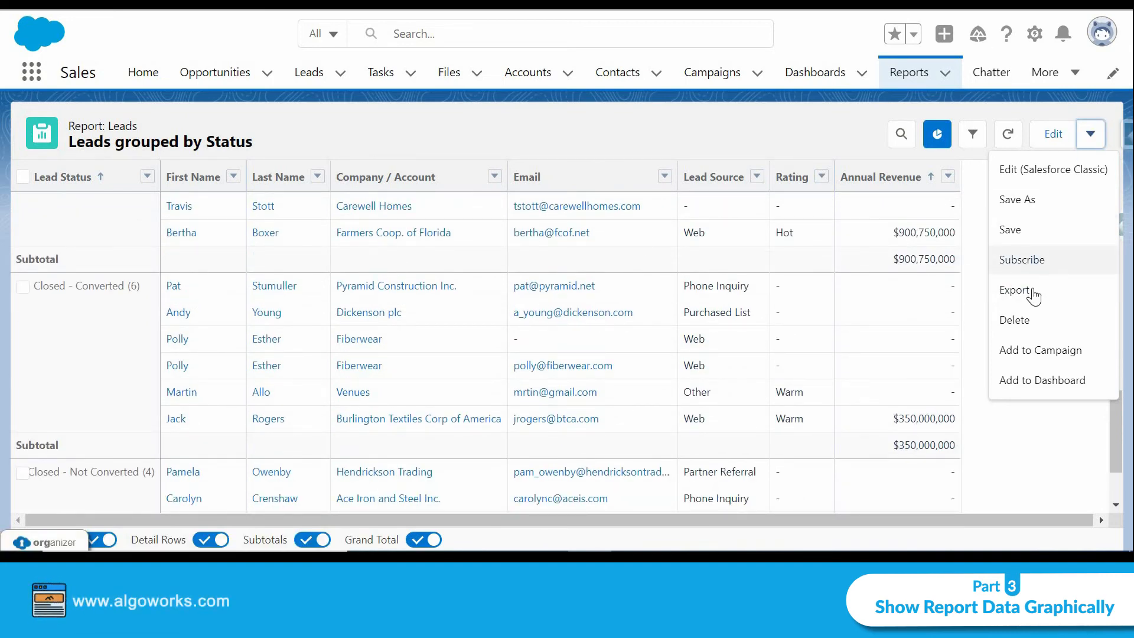
click(1088, 140)
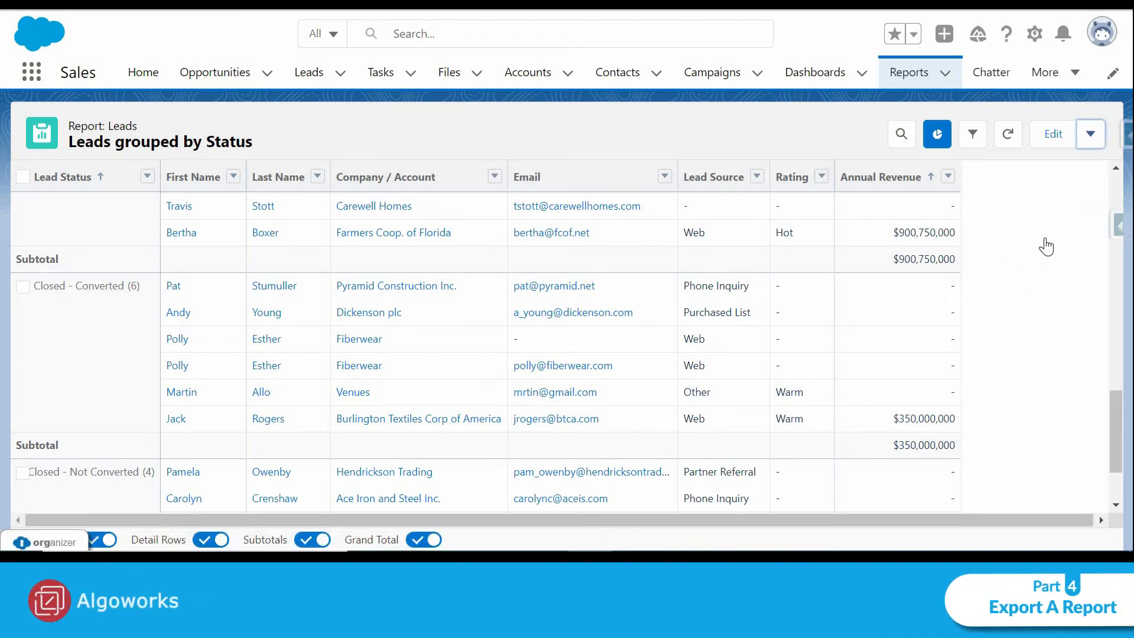
click(1037, 291)
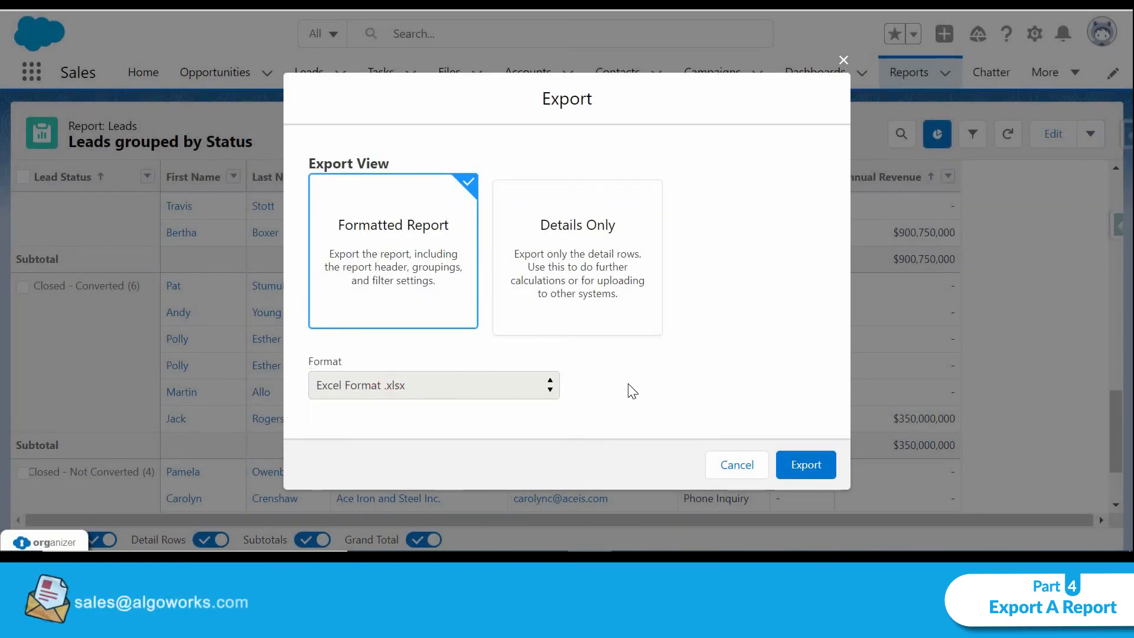
click(822, 468)
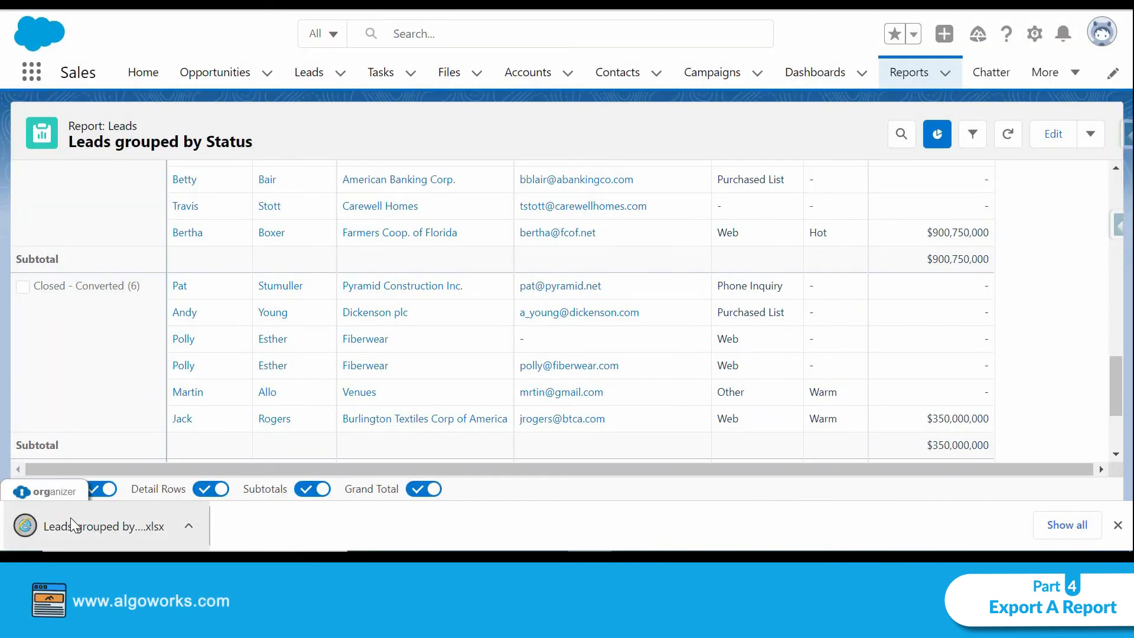
scroll(151, 380, down, 3)
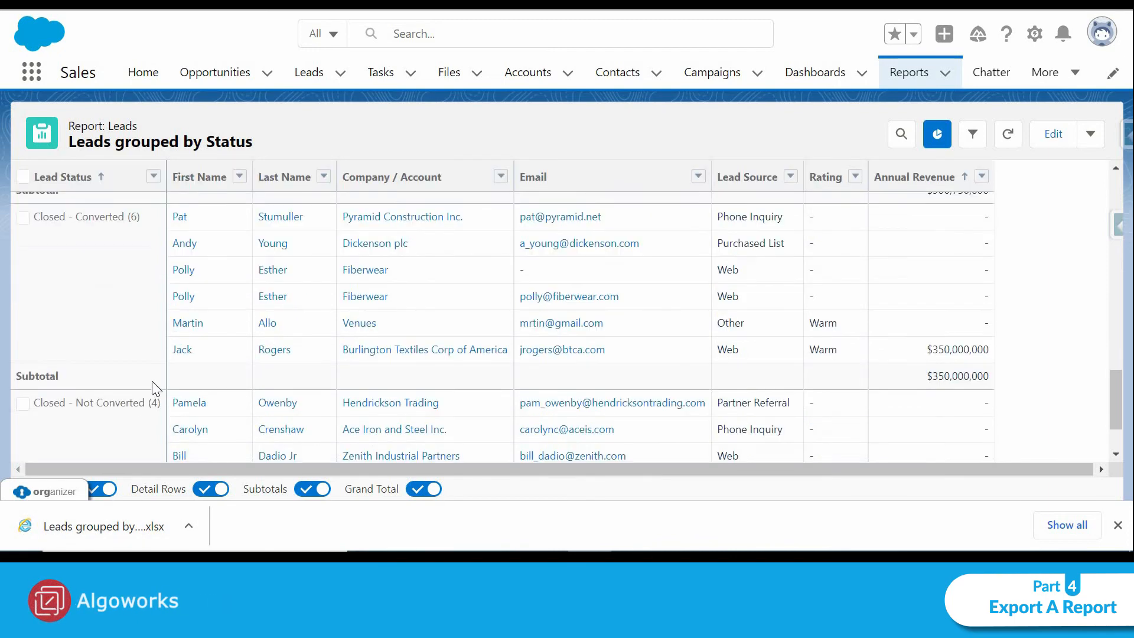
scroll(155, 389, down, 1)
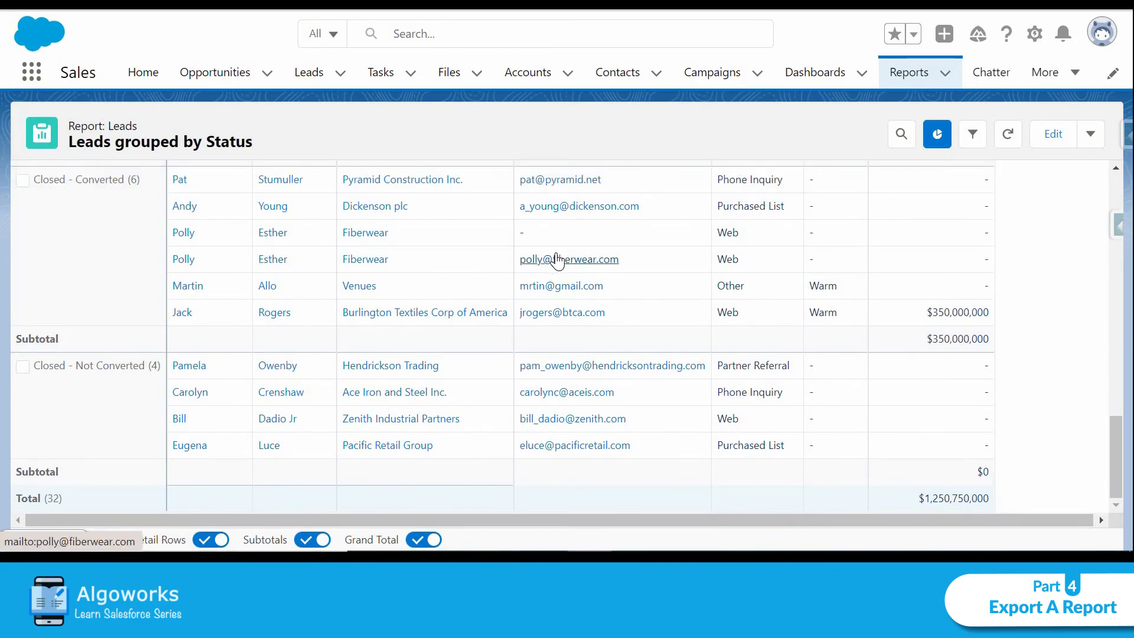
scroll(556, 260, up, 5)
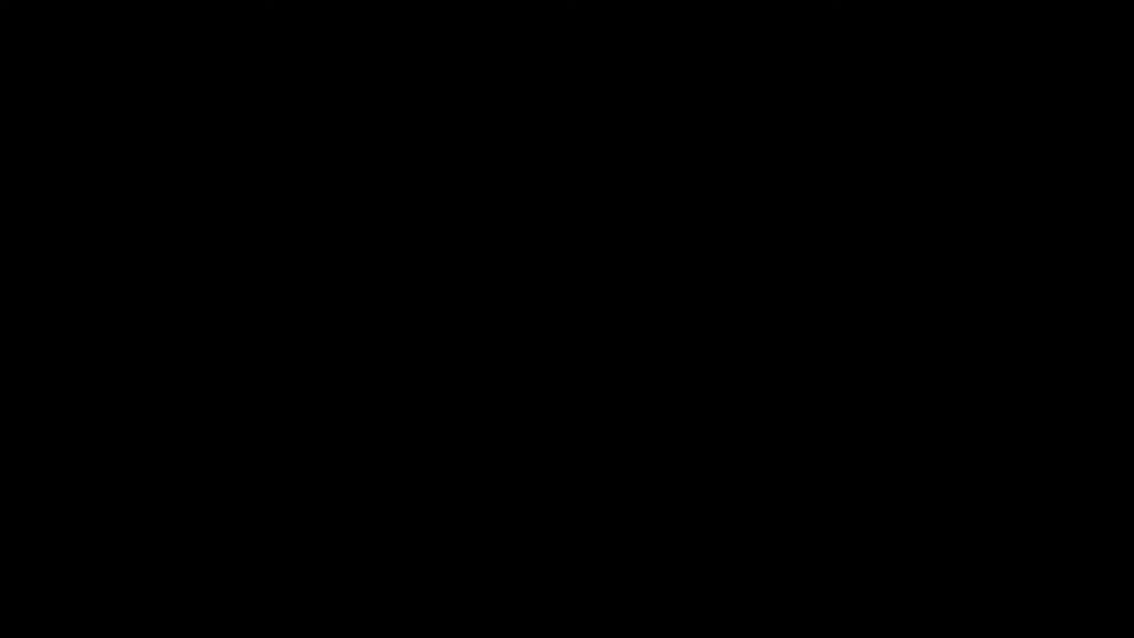